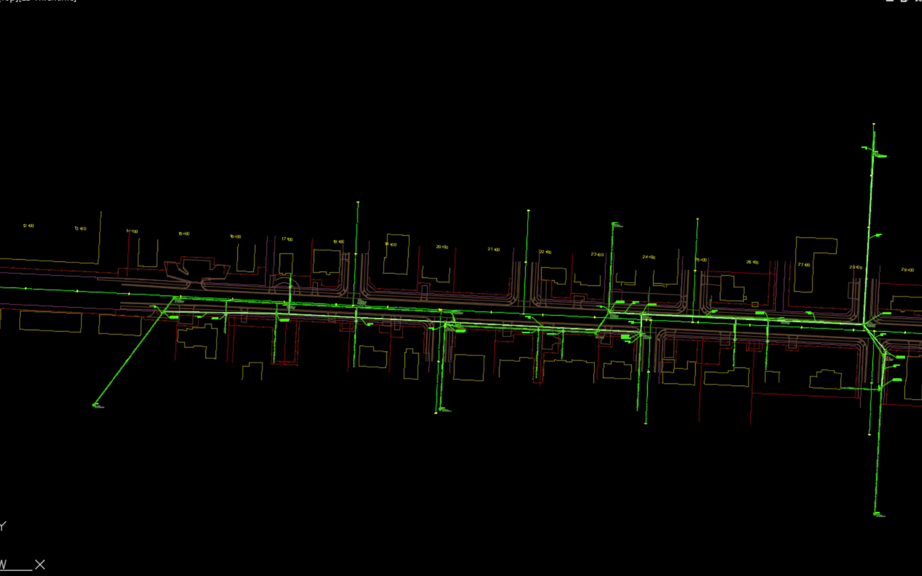
Edit the existing sewer network in structures-only mode and insert a Null Structure on the pipe at the 8 PVC stub's end near MH 101.
scroll(229, 368, "up", 2)
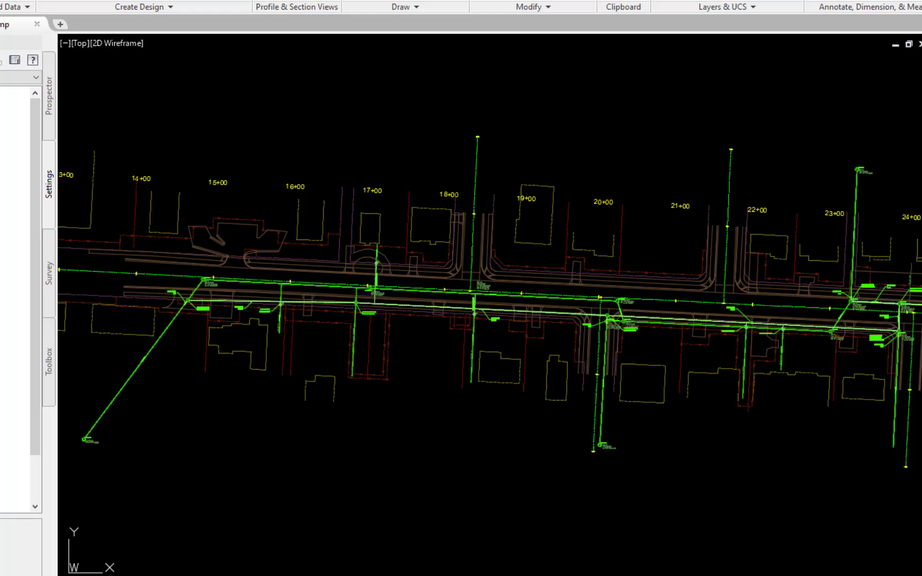
scroll(216, 373, "up", 10)
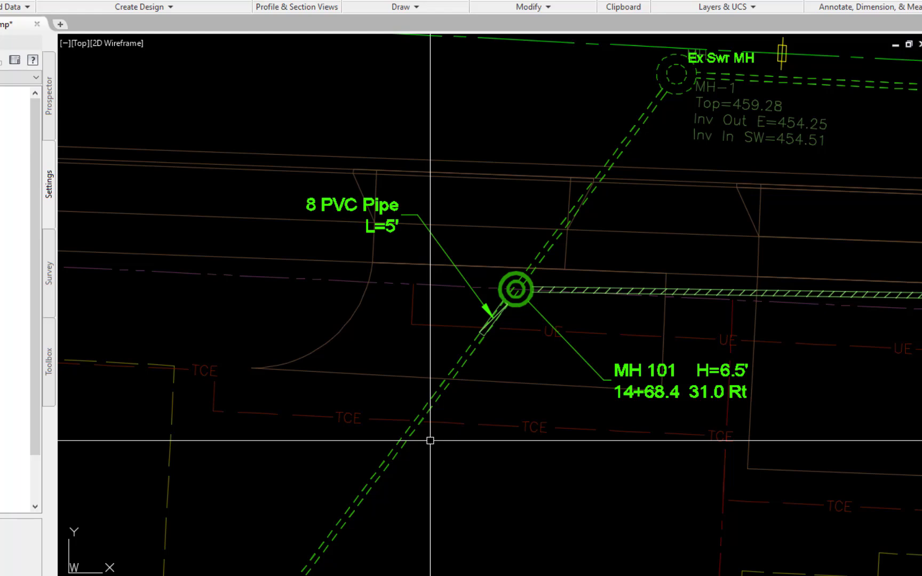
left_click(420, 418)
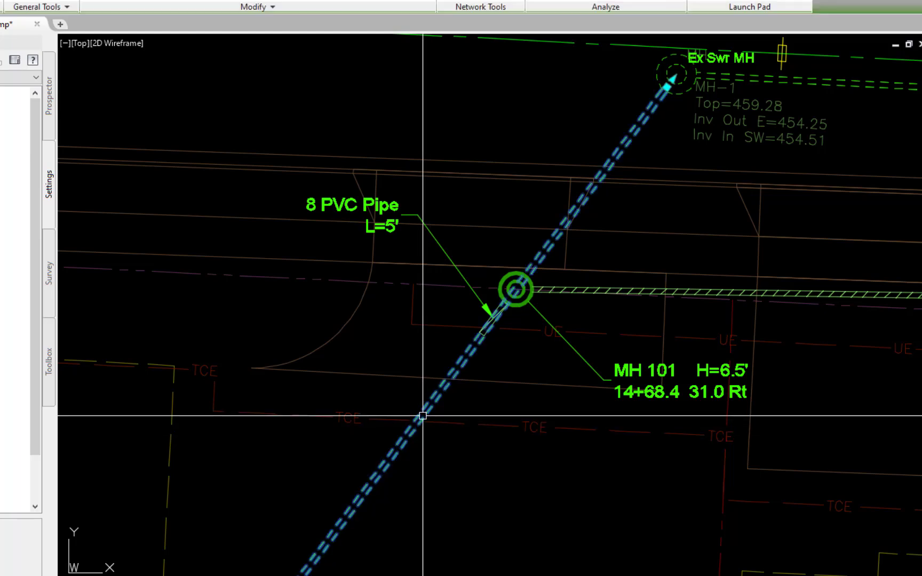
right_click(496, 138)
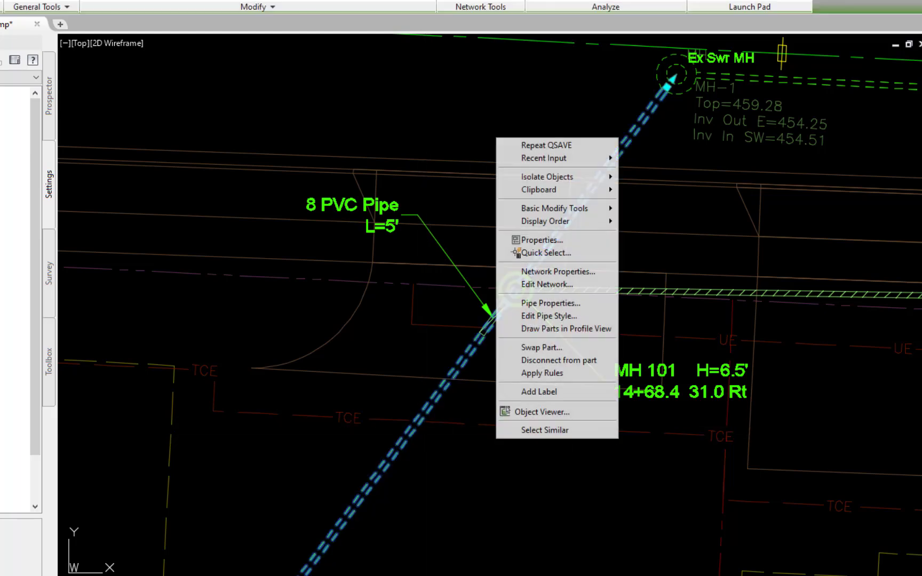
left_click(557, 286)
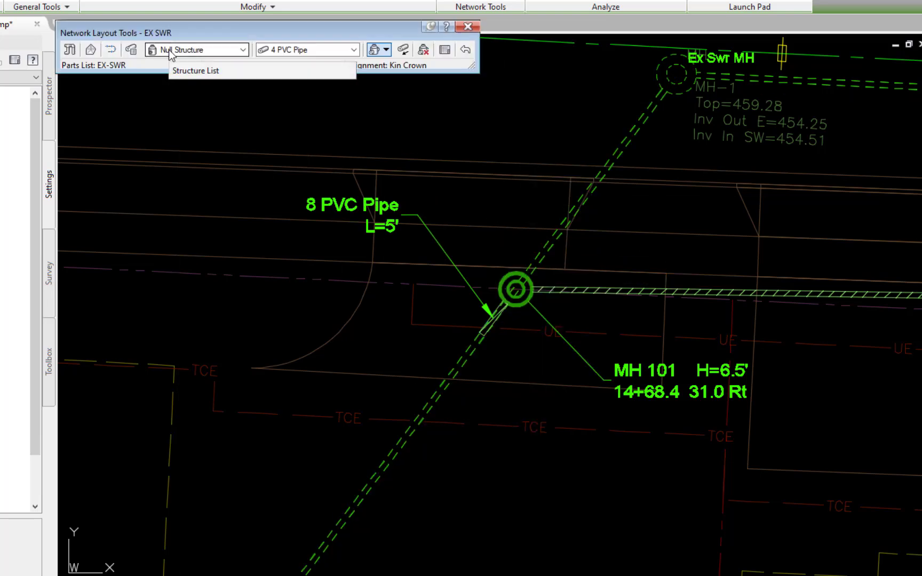
left_click(385, 49)
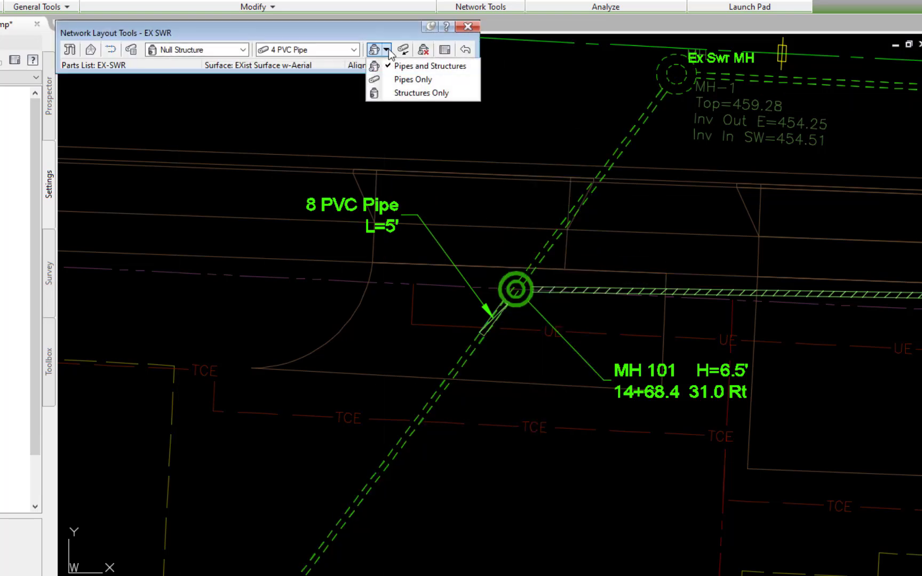
left_click(413, 92)
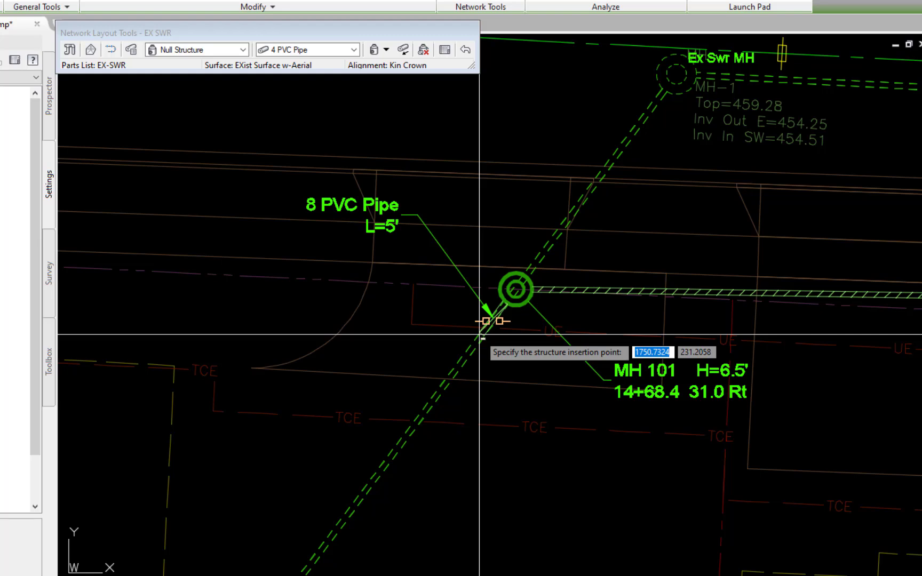
left_click(480, 334)
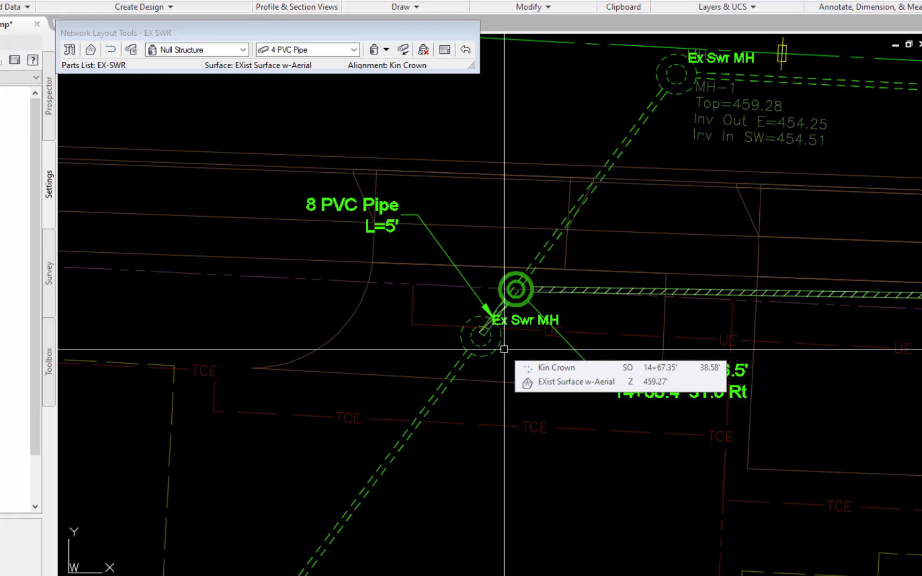
Erase the structure just inserted on the existing sewer pipe southwest of MH 101.
type("e")
key("Return")
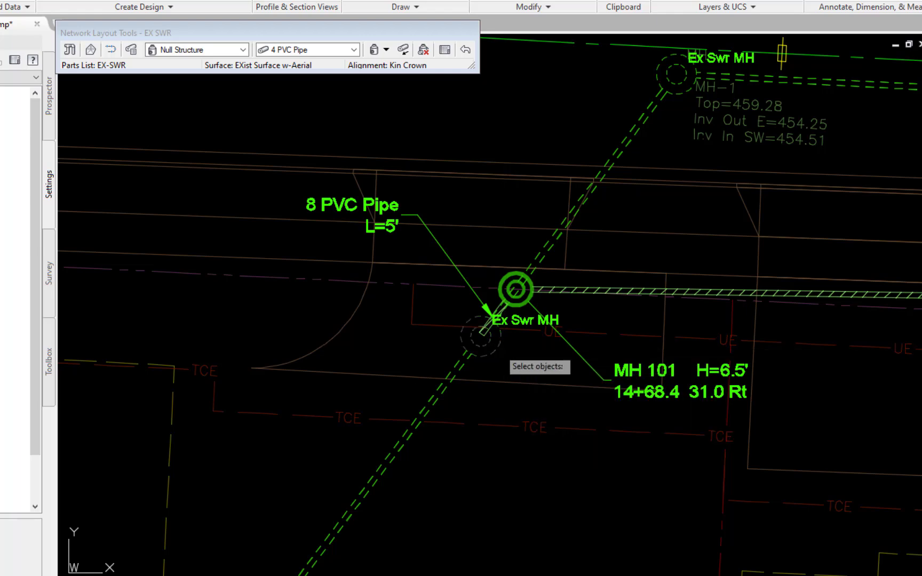
key("Return")
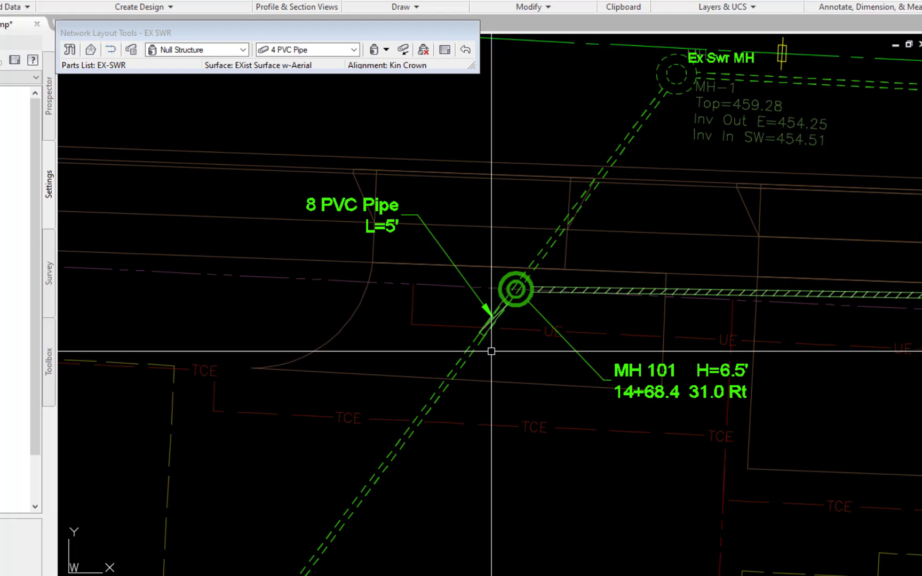
Select the existing pipe segments on both sides of the erased structure to inspect the break, and clear the selection.
left_click(476, 352)
left_click(569, 220)
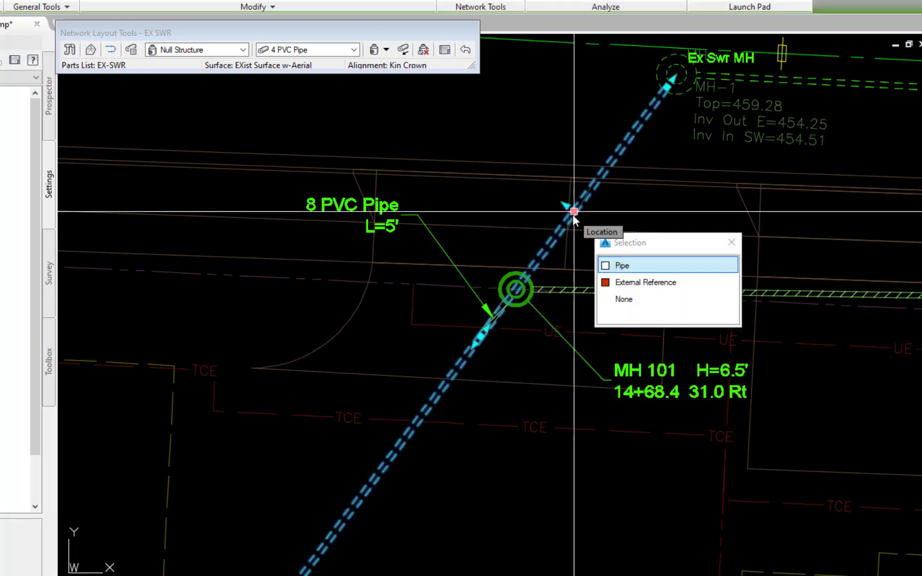
key("Escape")
key("Escape")
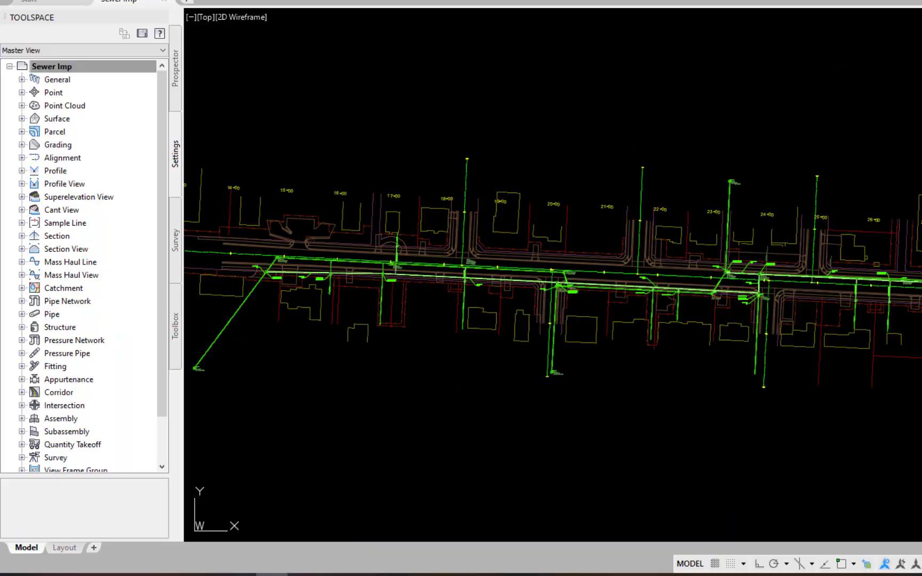
Review the object layers assigned to pipes and structures in the drawing settings, leaving them without changes.
right_click(51, 68)
left_click(88, 71)
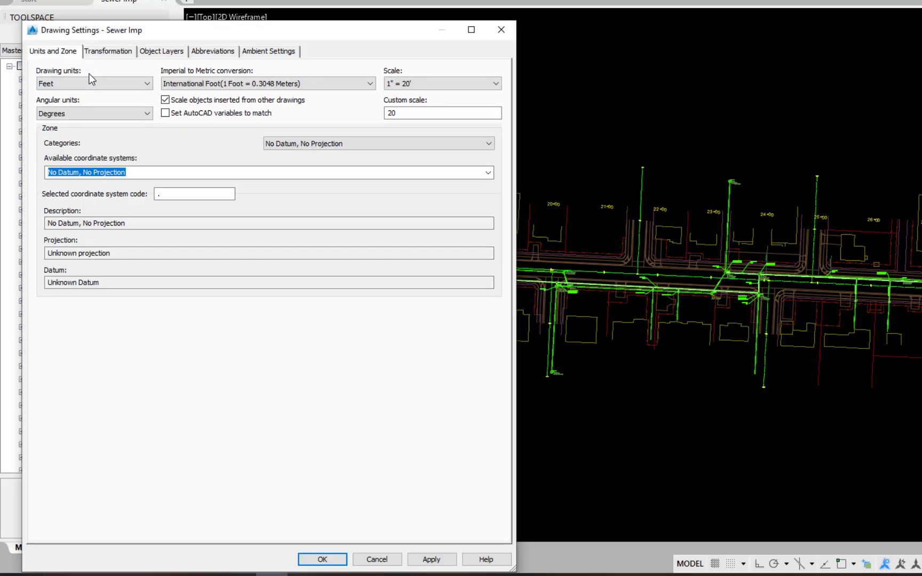
left_click(182, 52)
scroll(92, 122, "down", 10)
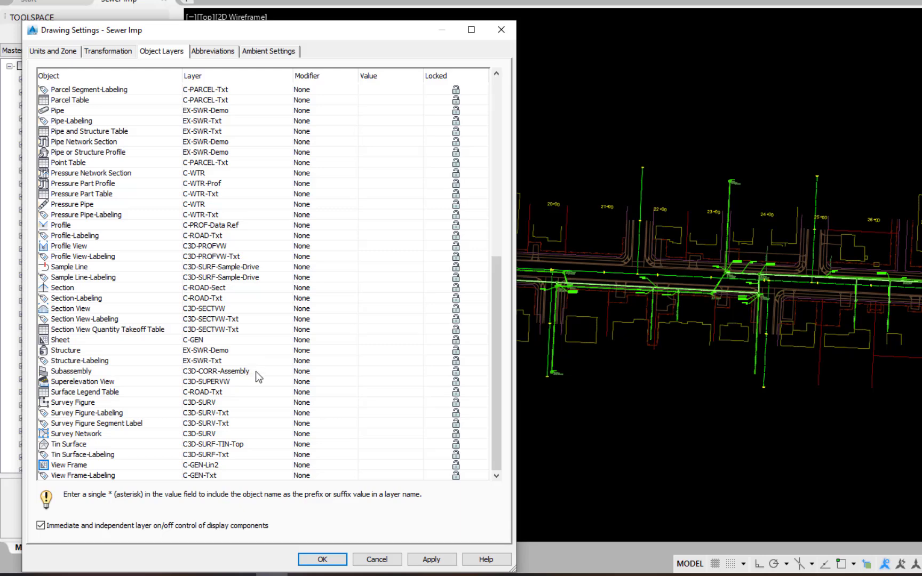
left_click(375, 559)
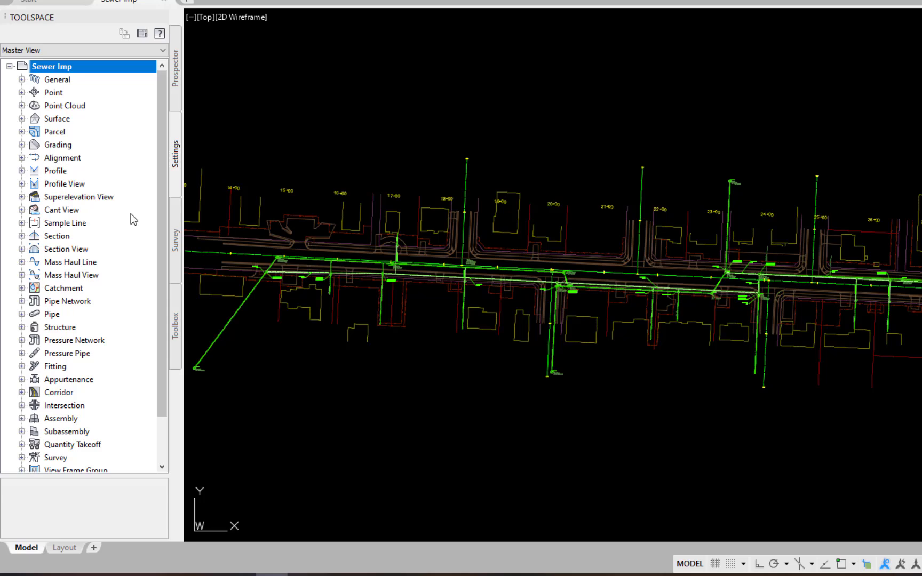
Review the default styles and default name formats in the Pipe Network feature settings.
right_click(72, 301)
left_click(111, 310)
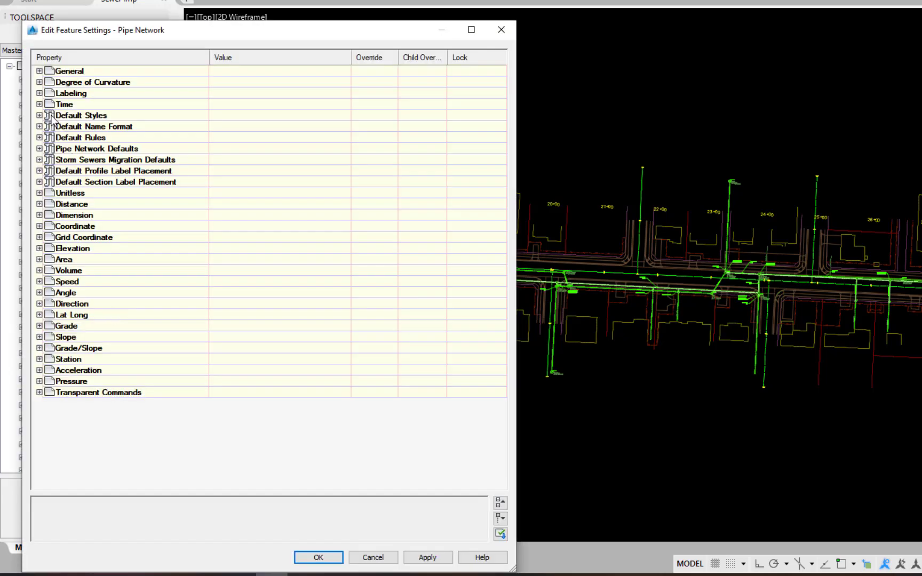
left_click(40, 115)
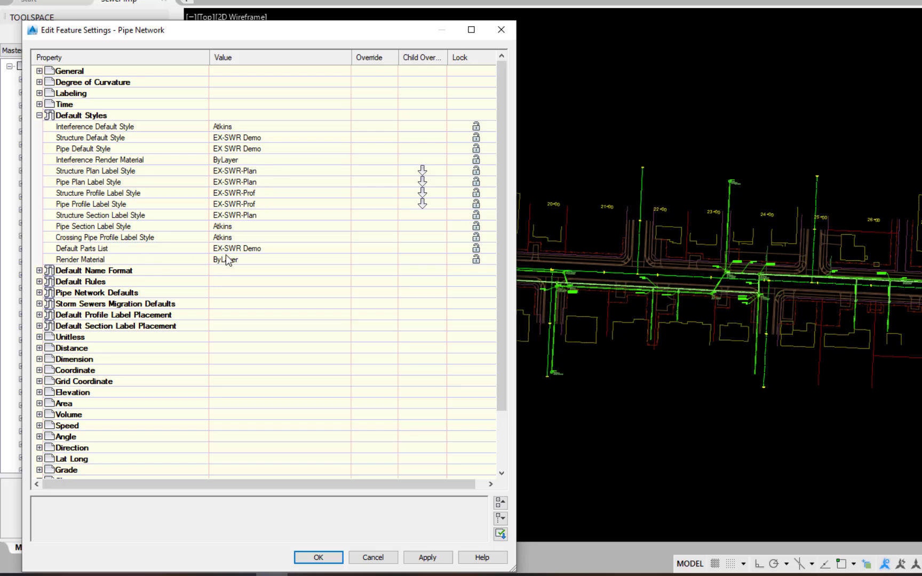
left_click(39, 271)
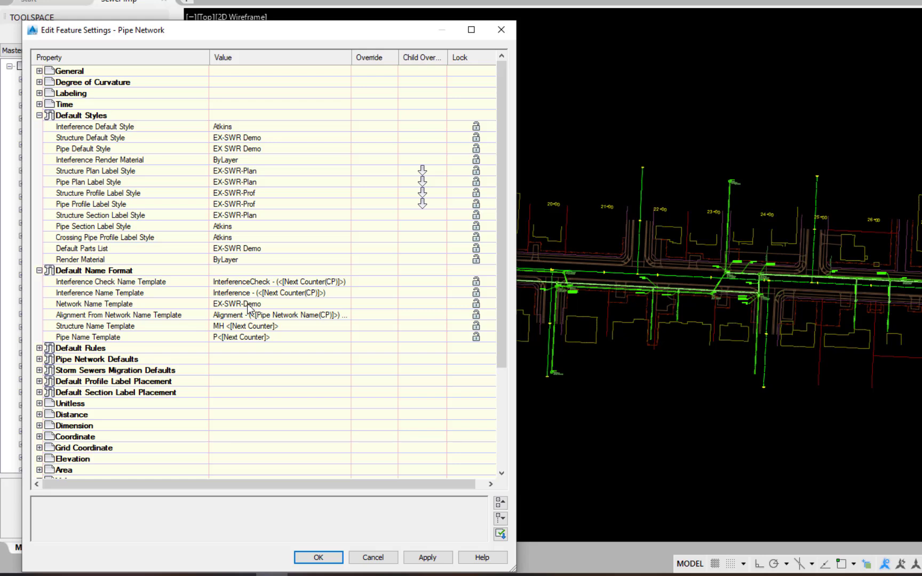
left_click(319, 557)
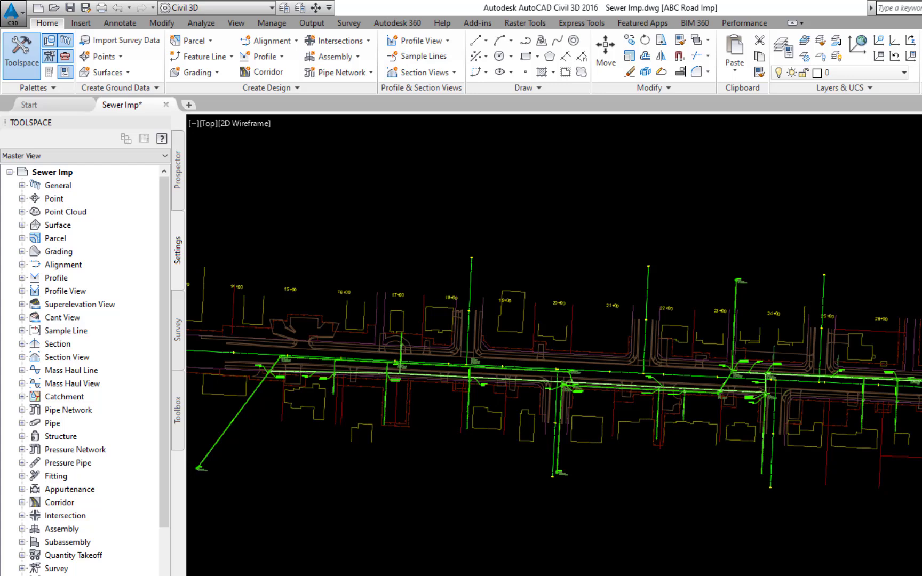
Set the UCS to World.
type("UC")
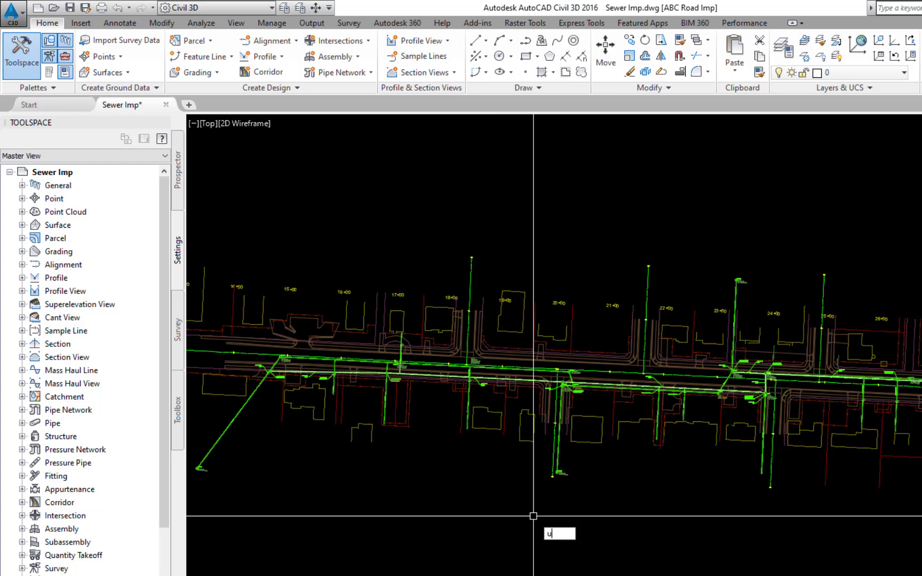
type("S")
key("Return")
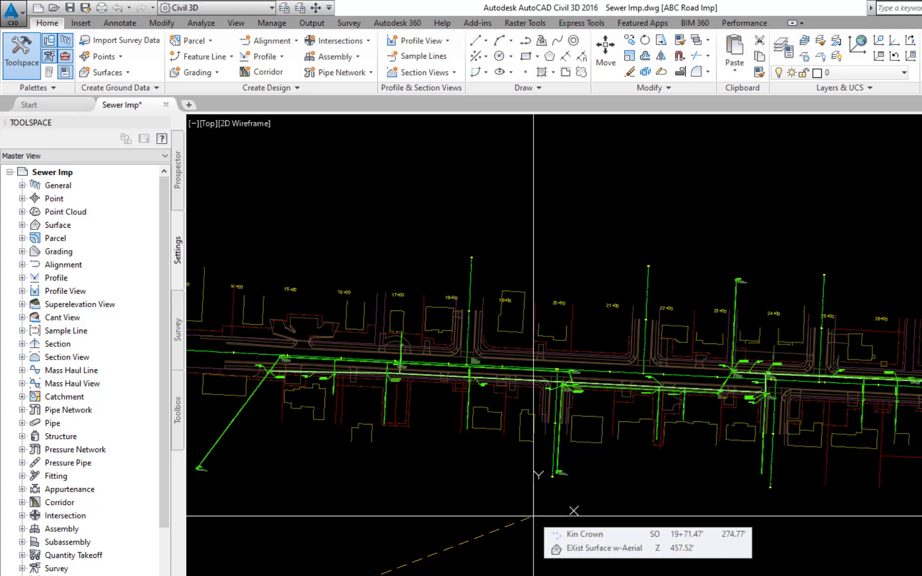
type("w")
key("Return")
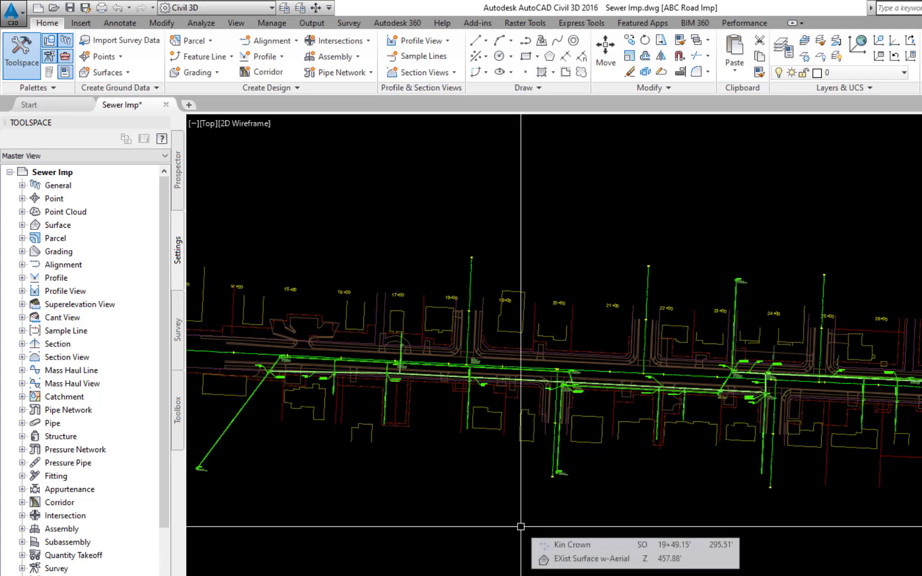
Start a new pipe network with the creation tools and accept the EX-SWR-Demo layers for its plan, profile and section parts.
left_click(328, 78)
left_click(326, 75)
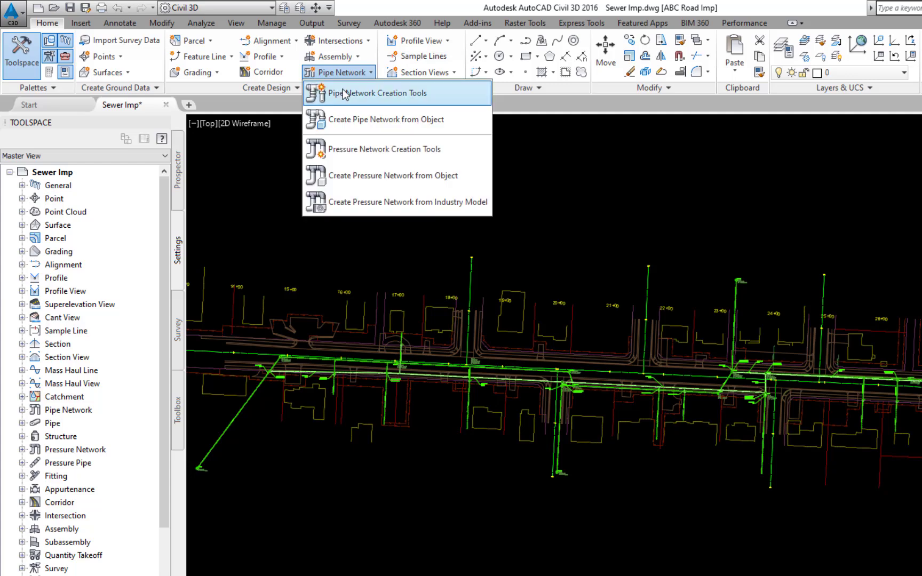
left_click(344, 94)
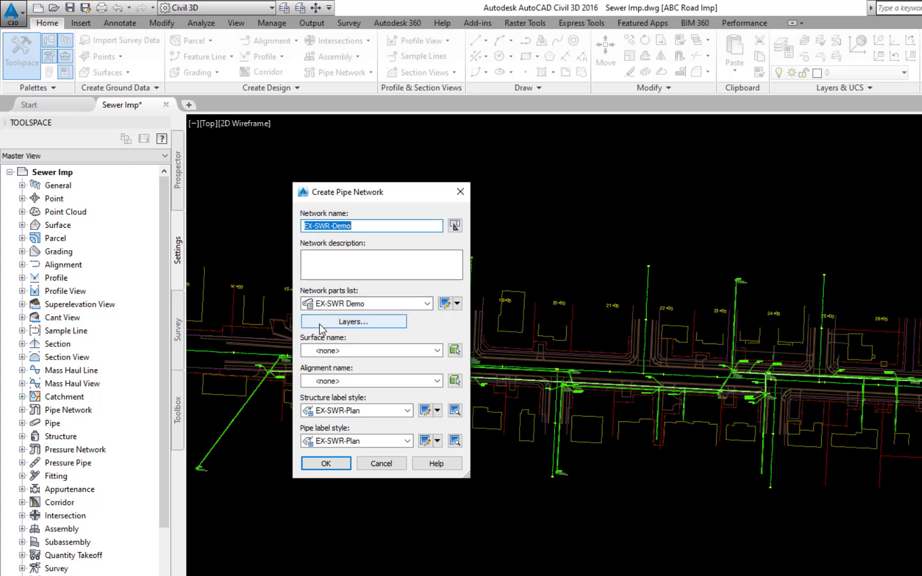
left_click(354, 321)
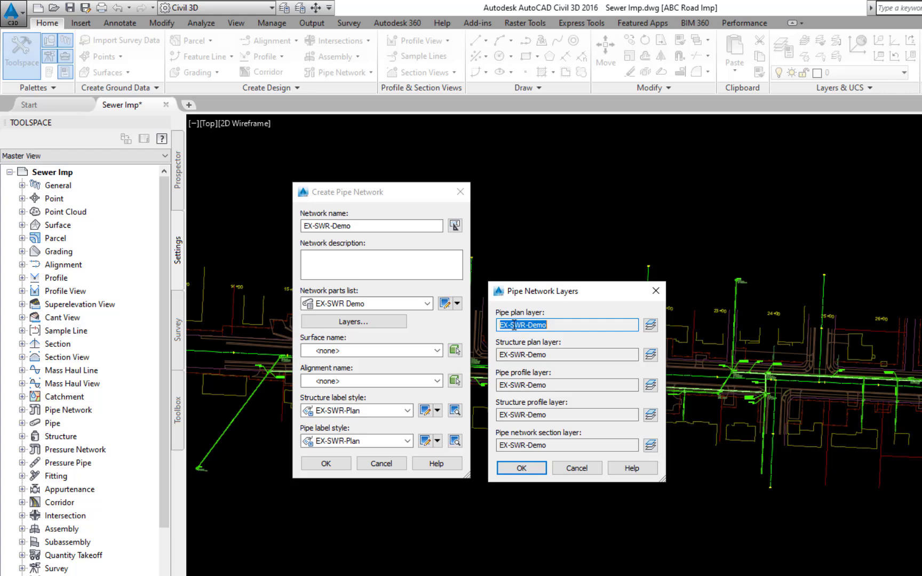
left_click(521, 468)
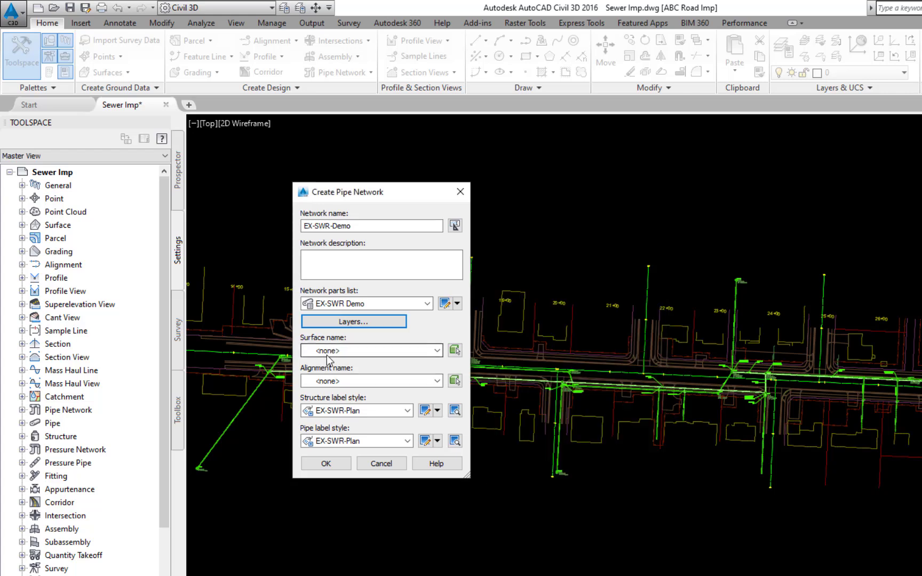
Create the EX-SWR-Demo network with surface EXist Surface w-Aerial and alignment Kin Crown, and leave the layout command.
left_click(411, 351)
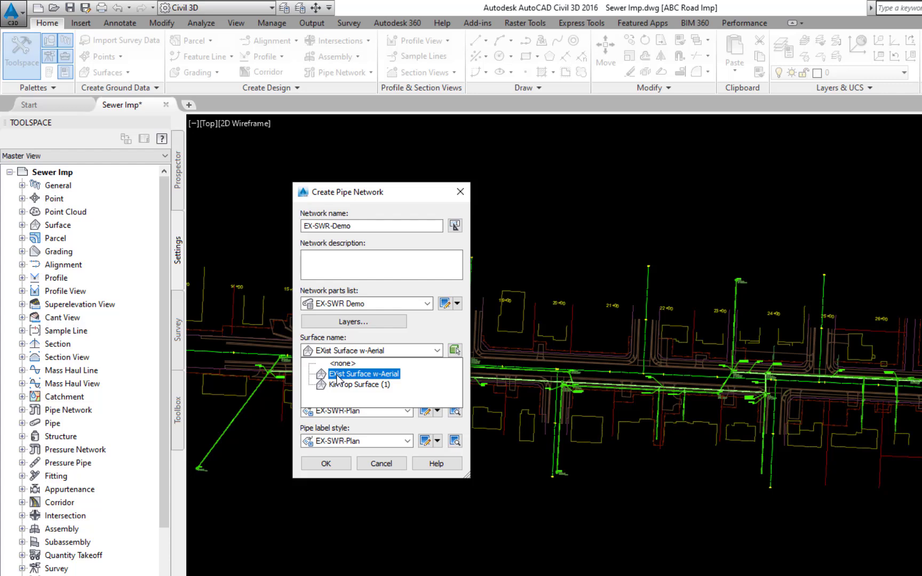
left_click(338, 374)
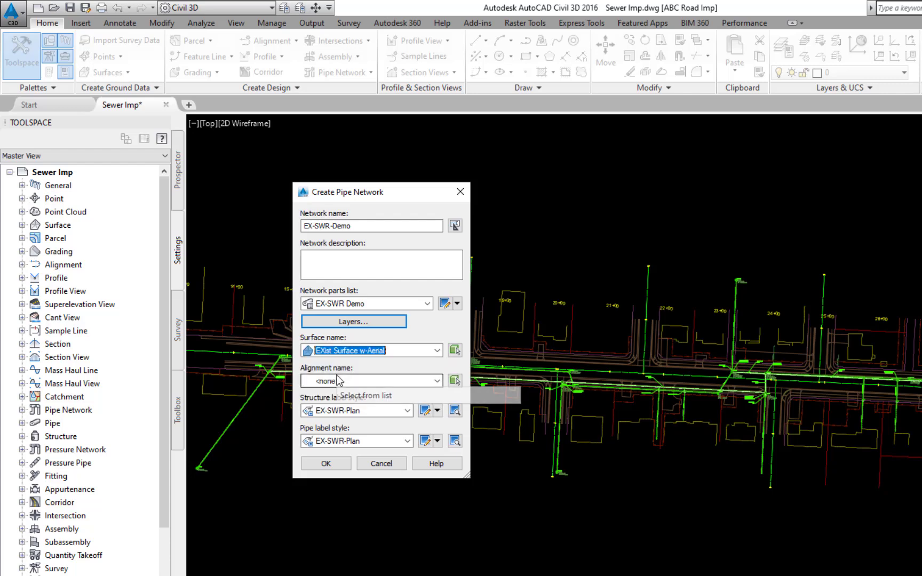
left_click(437, 380)
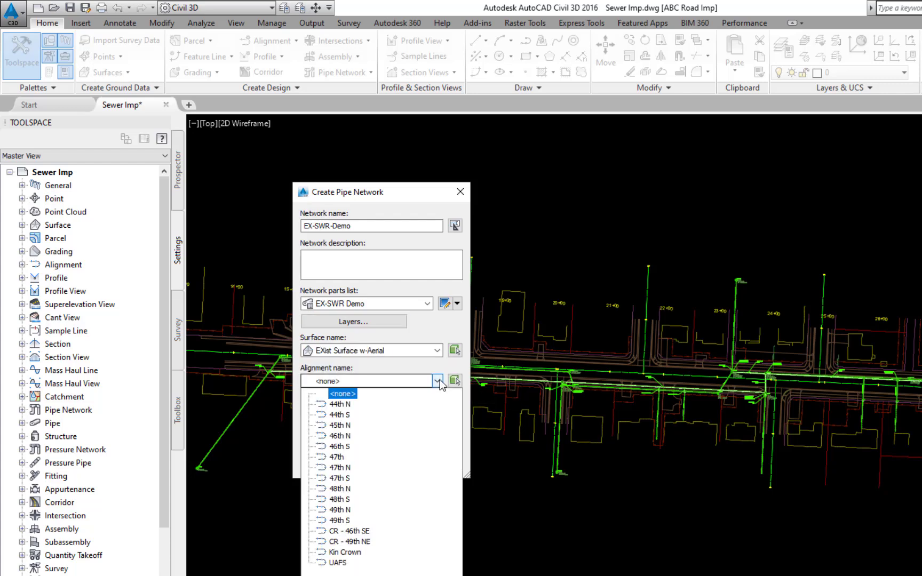
left_click(356, 553)
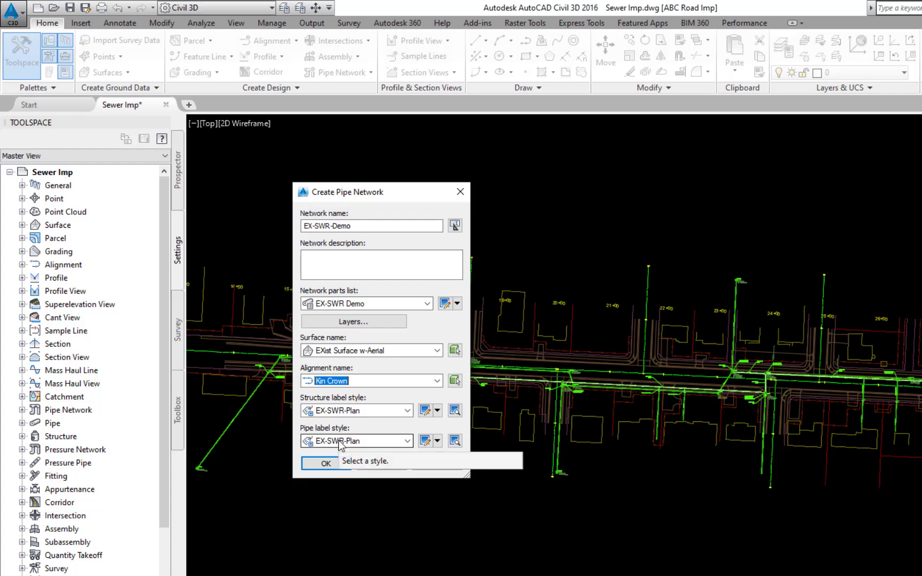
left_click(328, 464)
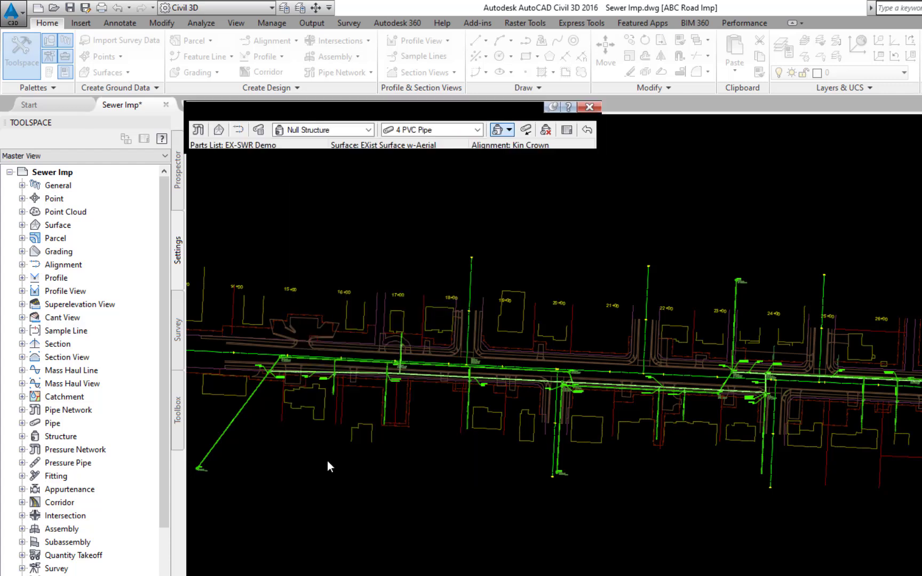
key("Escape")
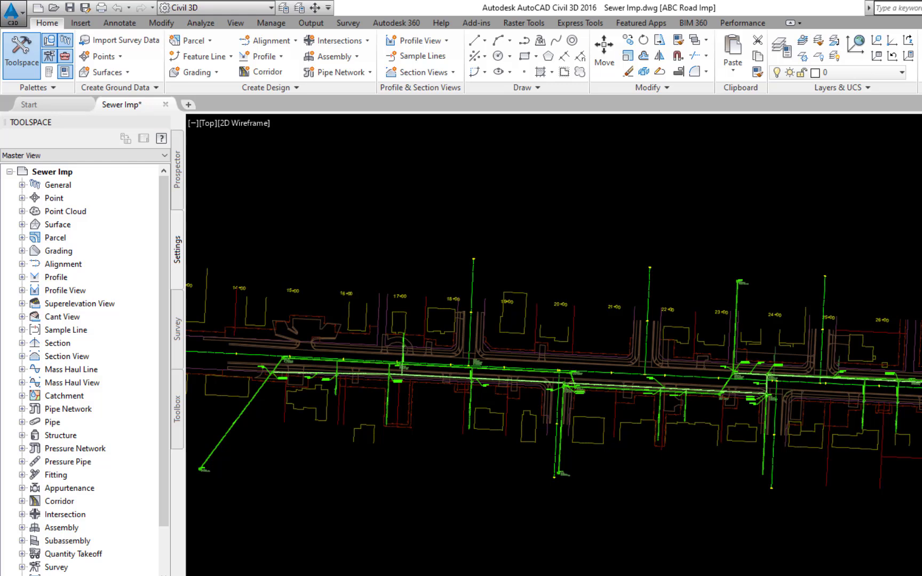
Turn off all layers in the drawing, then turn only the EX-SWR layer back on.
type("LA")
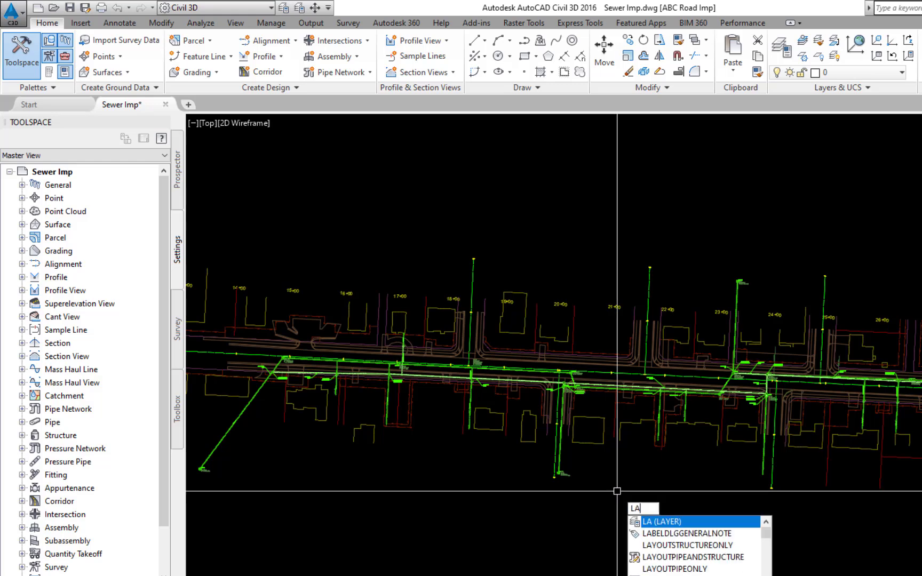
key("Return")
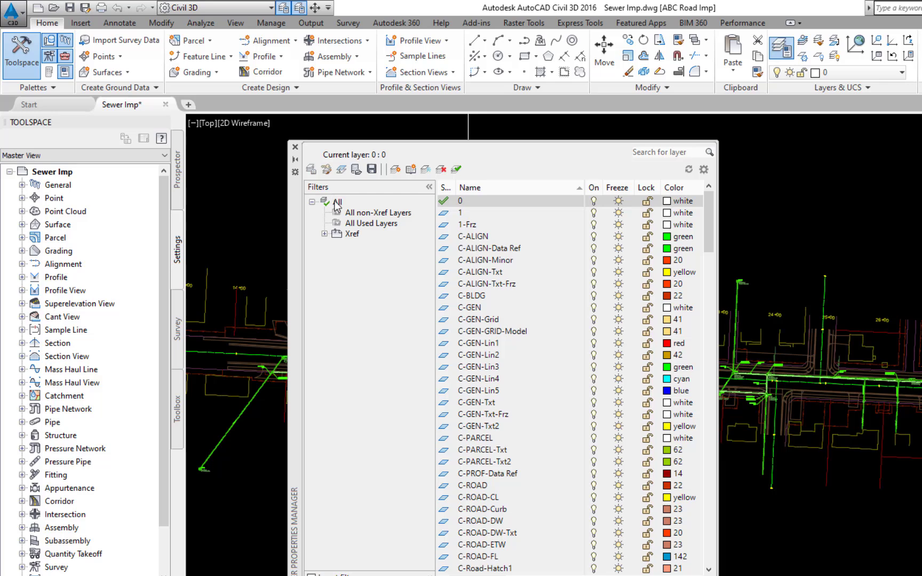
right_click(337, 207)
mouse_move(370, 211)
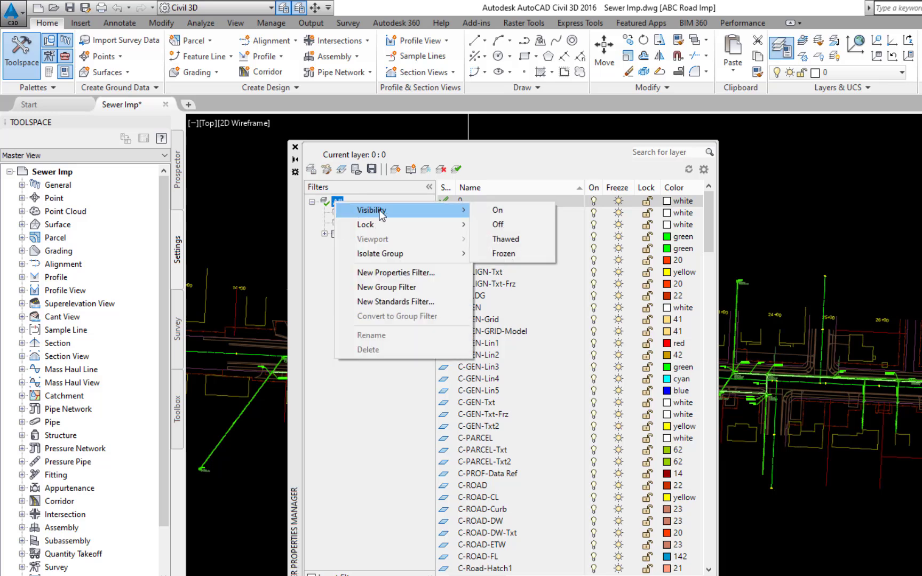
left_click(484, 211)
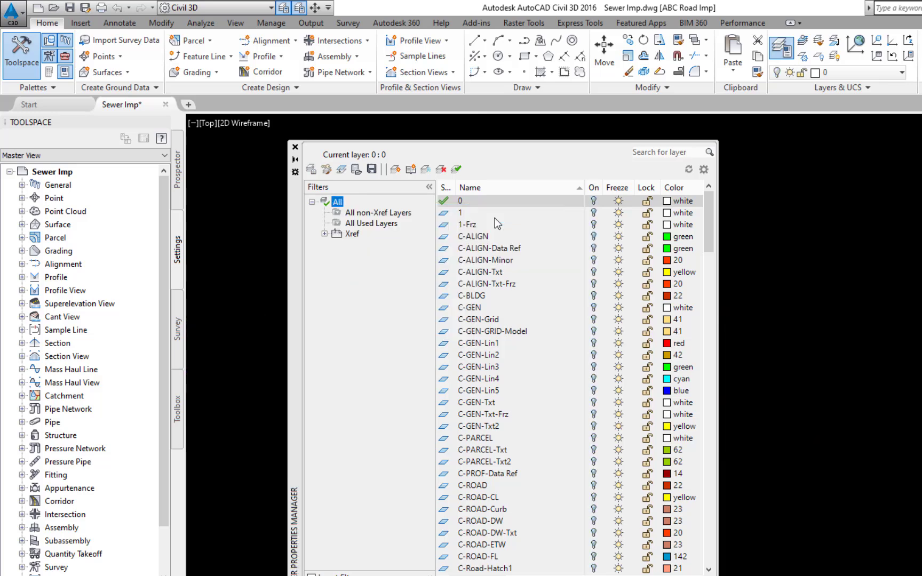
scroll(642, 214, "down", 15)
left_click(593, 463)
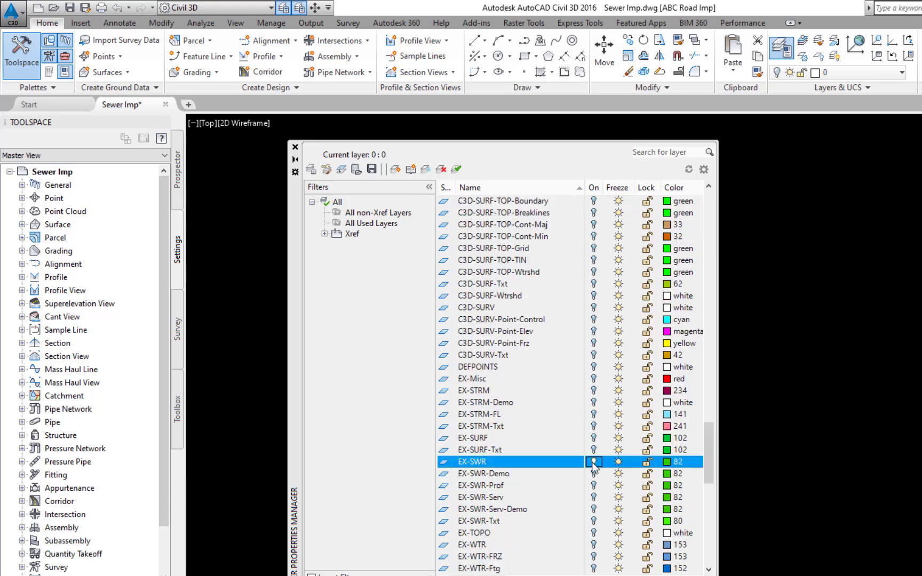
left_click(295, 147)
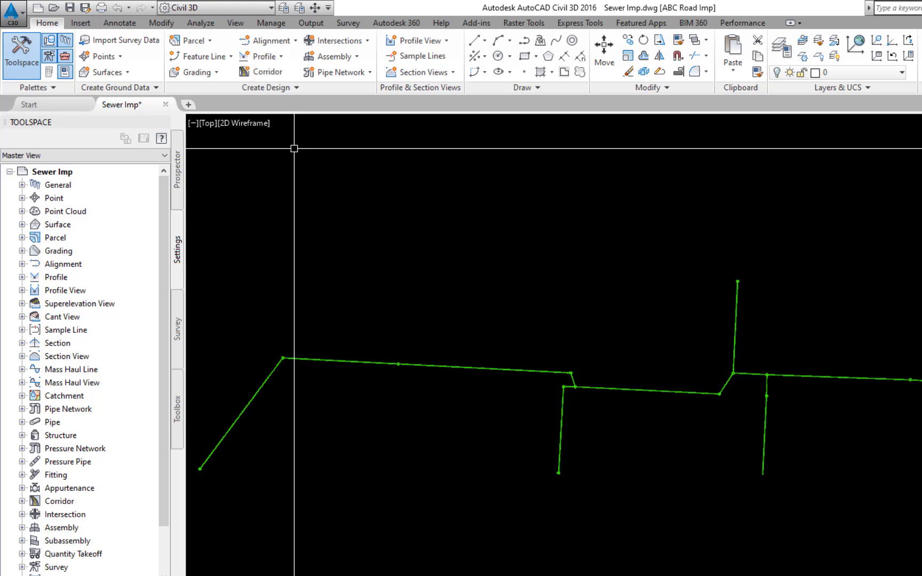
Open the EX-SWR-Demo pipe network for editing from the drawing's networks and leave the structure placement command.
left_click(176, 183)
left_click(34, 303)
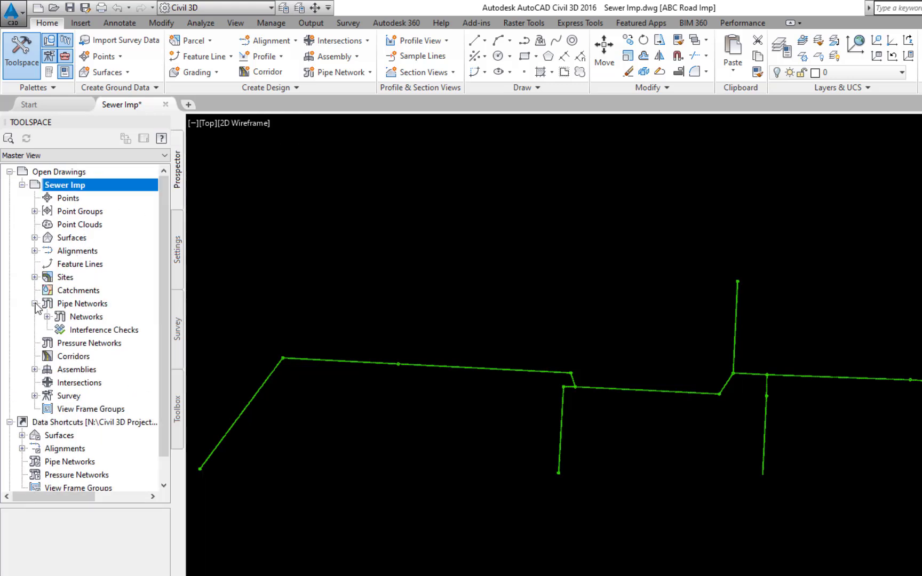
left_click(47, 316)
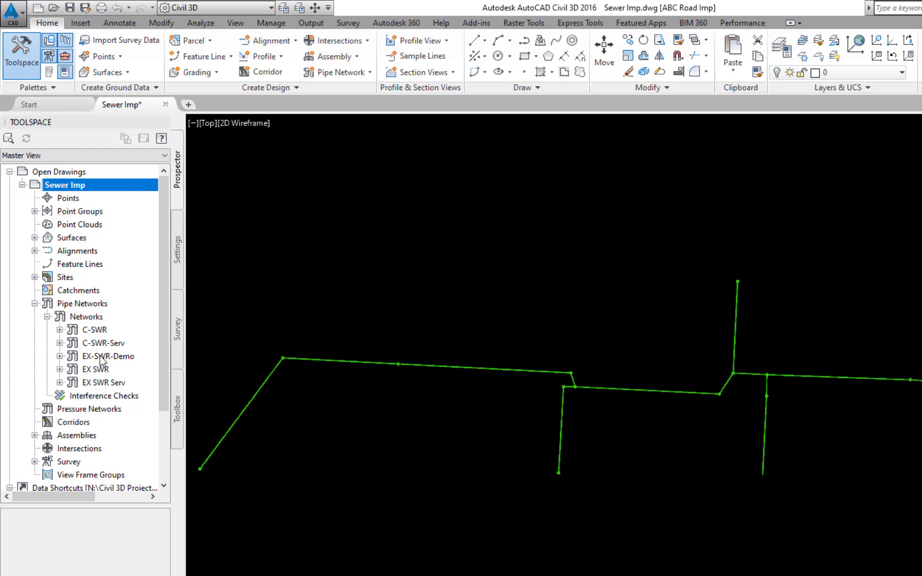
right_click(101, 358)
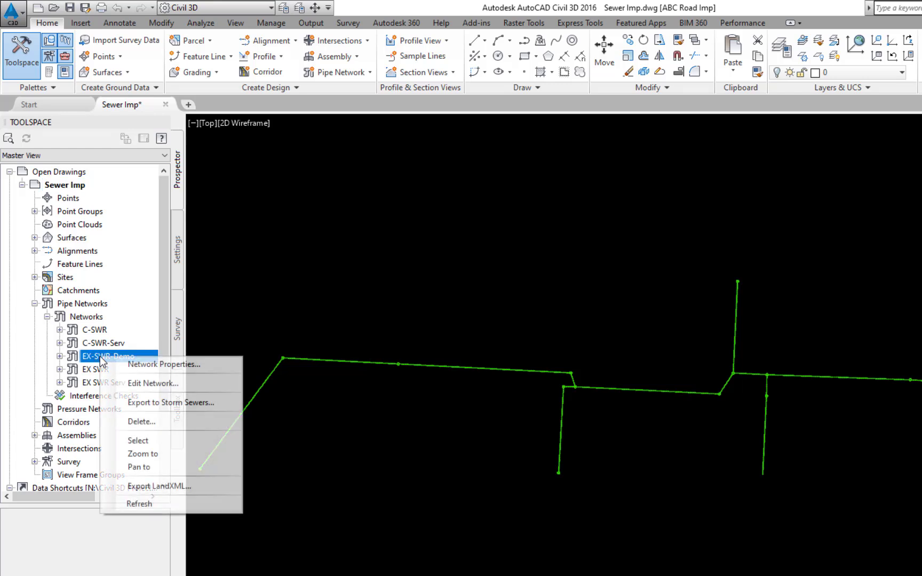
left_click(137, 383)
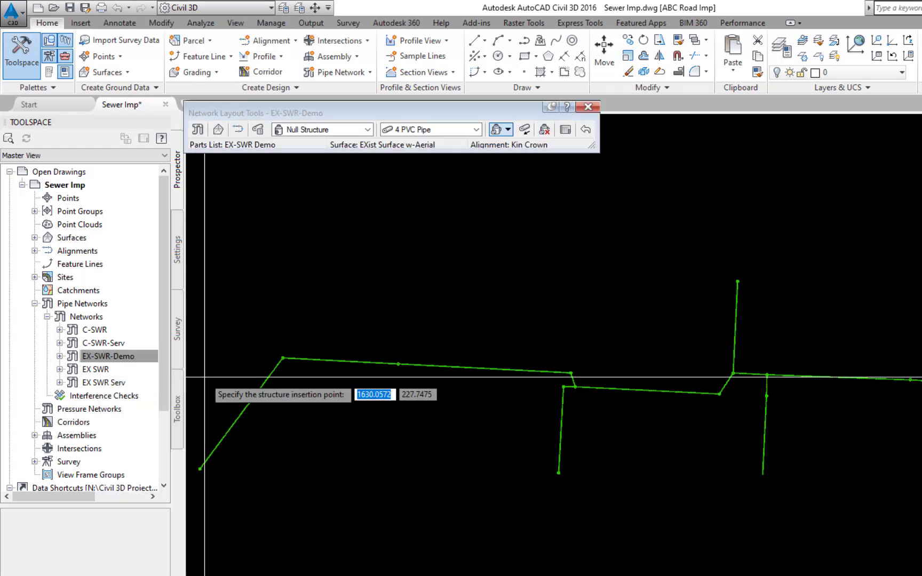
key("Escape")
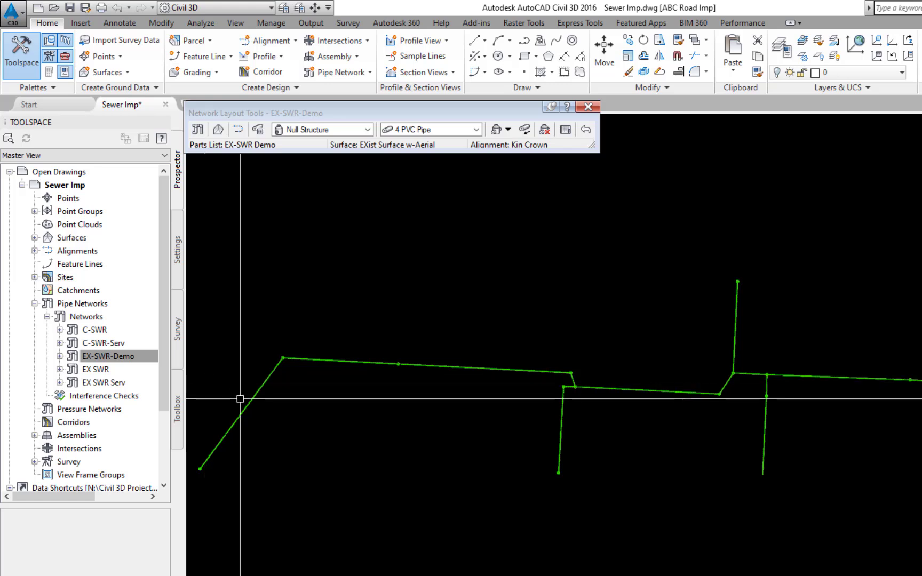
Select the EX SWR main-line pipes and manholes, including the far branch, and split them off into the EX-SWR-Demo network.
left_click(223, 421)
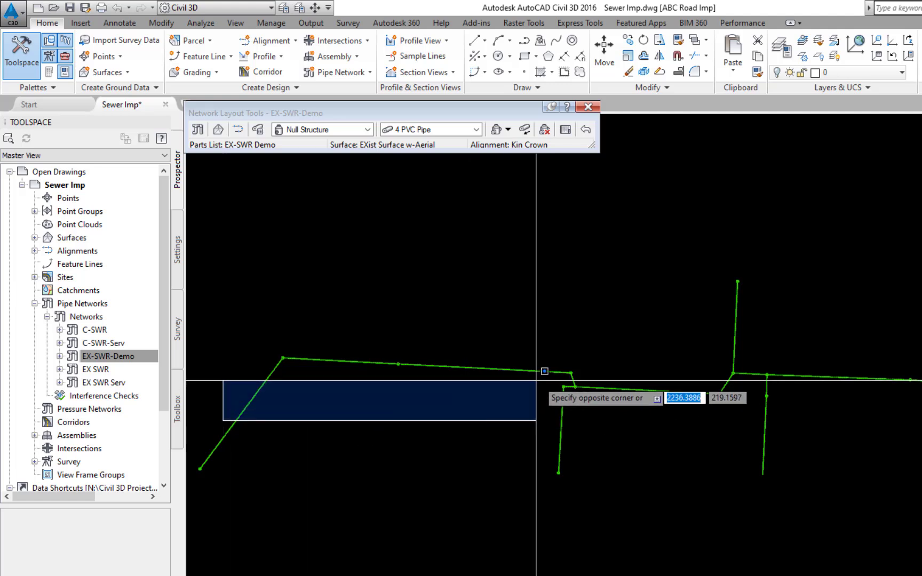
left_click(636, 379)
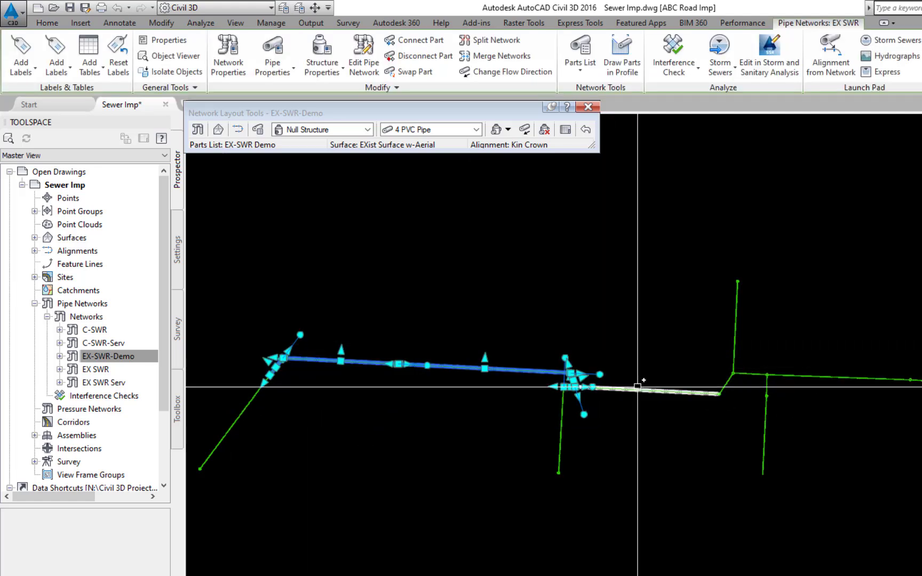
left_click(656, 391)
left_click(659, 444)
left_click(840, 326)
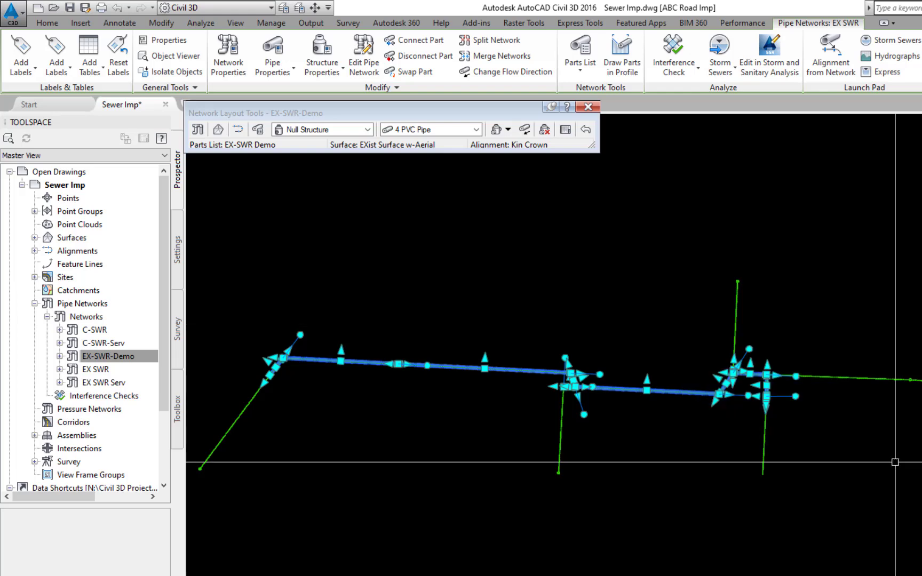
middle_click_drag(895, 462, 647, 536)
left_click(434, 524)
left_click(839, 367)
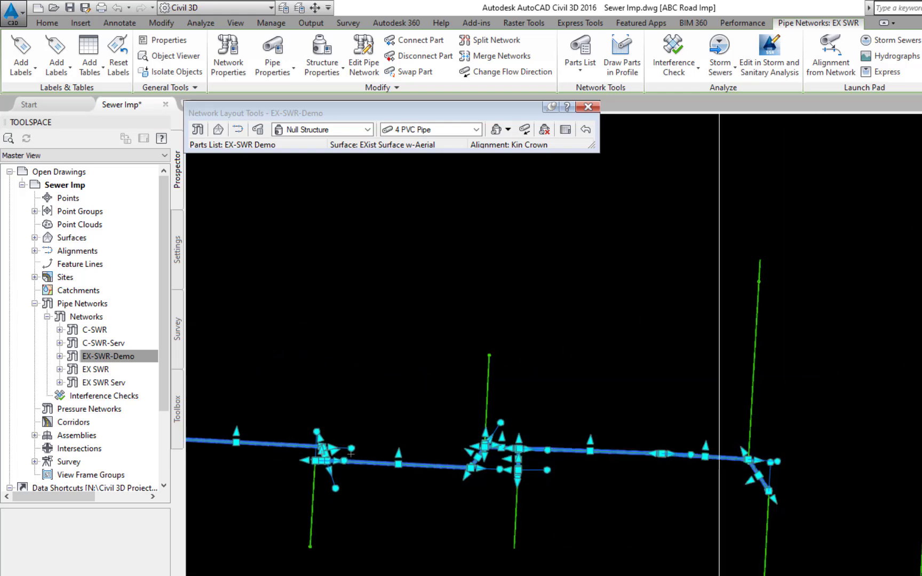
left_click(719, 573)
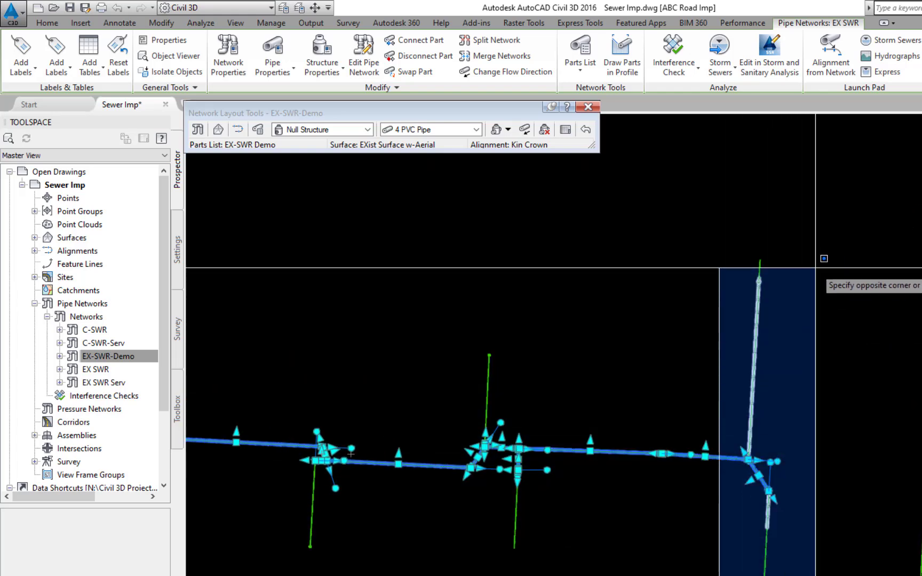
left_click(827, 255)
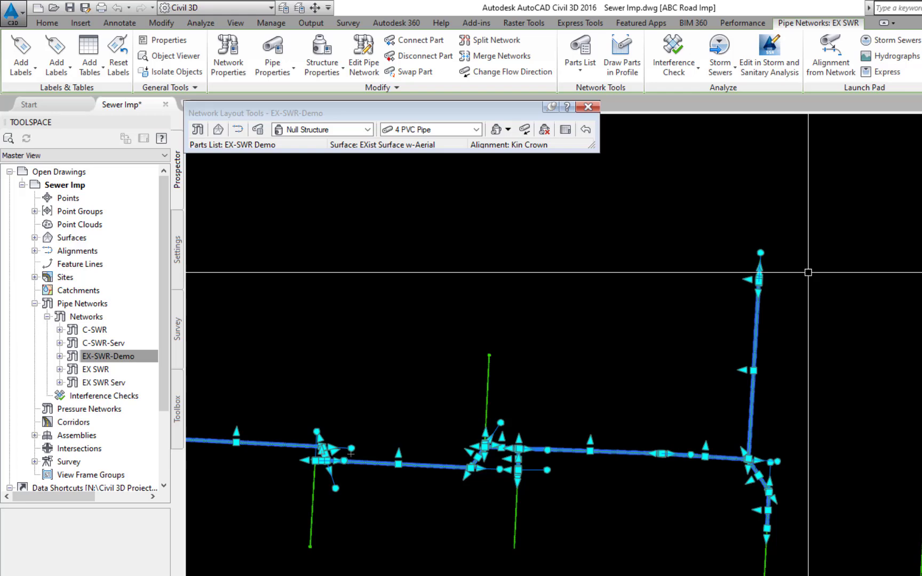
left_click(481, 42)
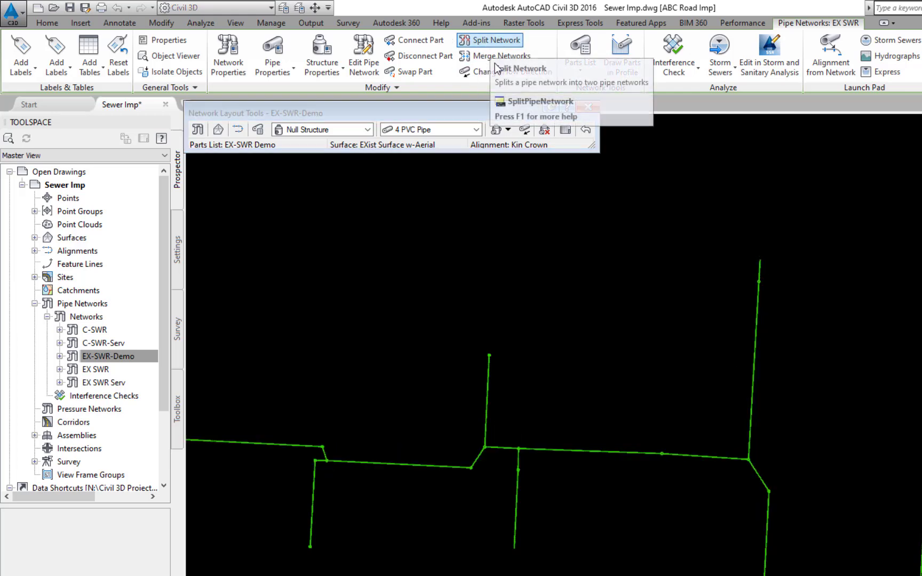
left_click(553, 234)
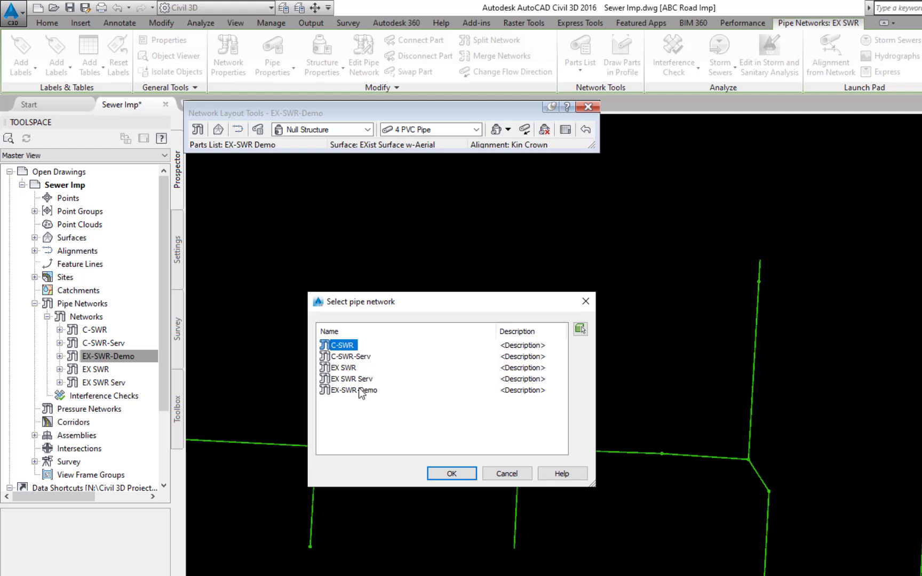
left_click(360, 391)
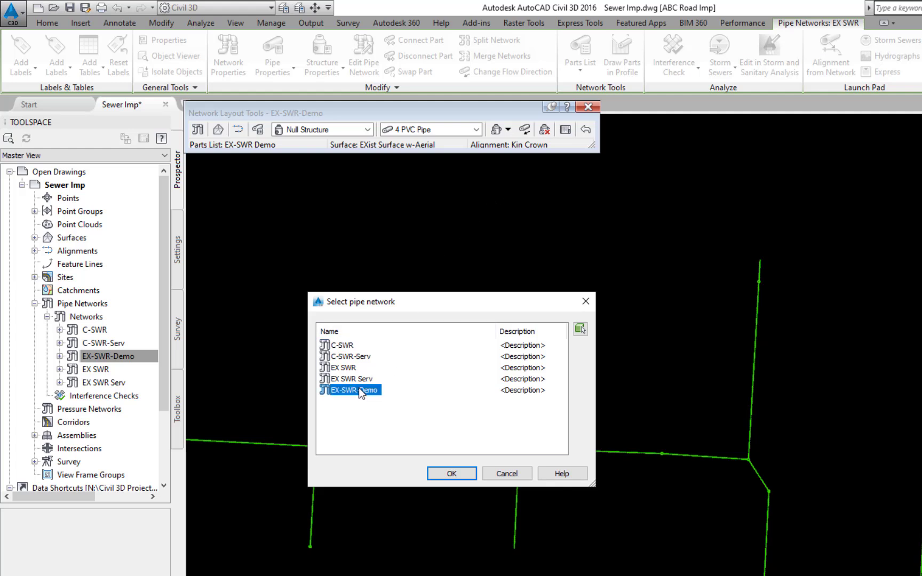
left_click(451, 474)
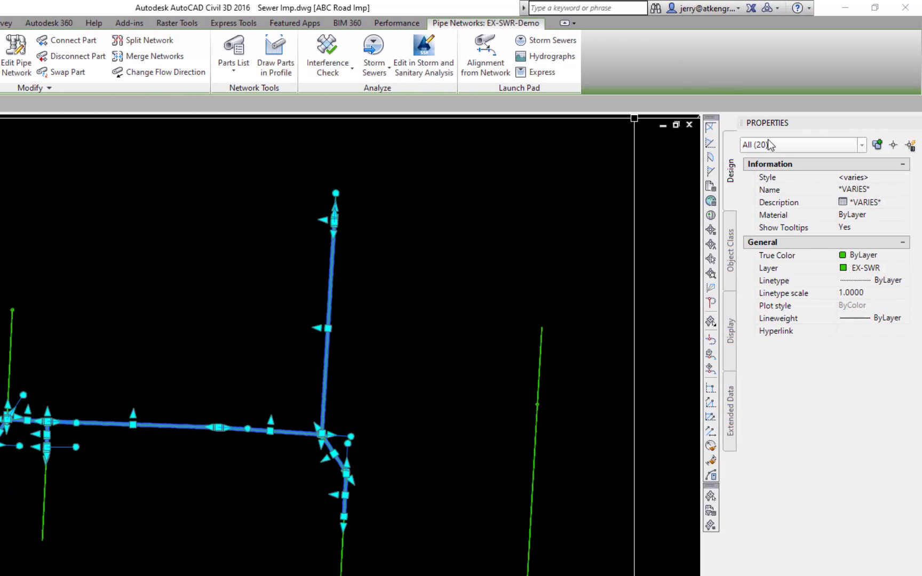
Set the style of the selected structures to EX-SWR Demo.
left_click(862, 144)
left_click(764, 174)
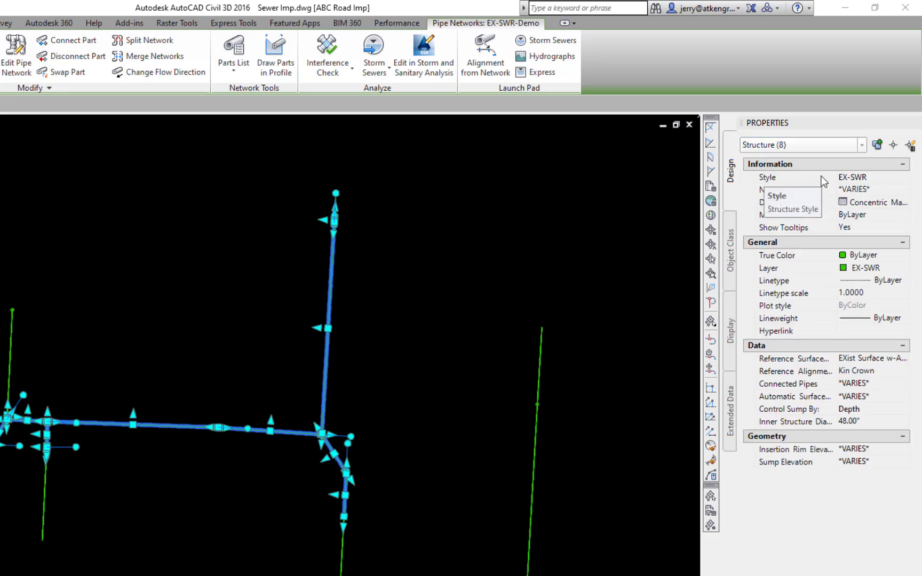
left_click(856, 177)
left_click(902, 178)
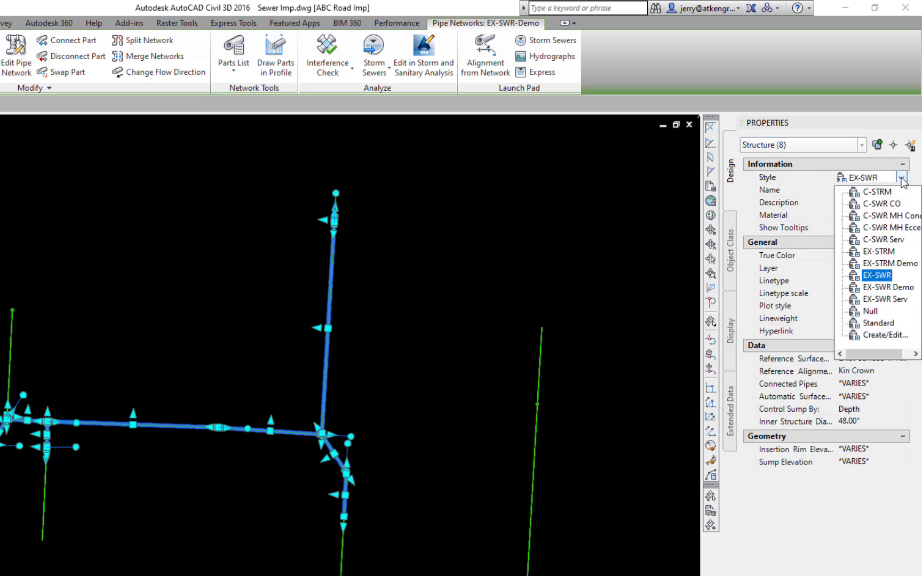
left_click(886, 287)
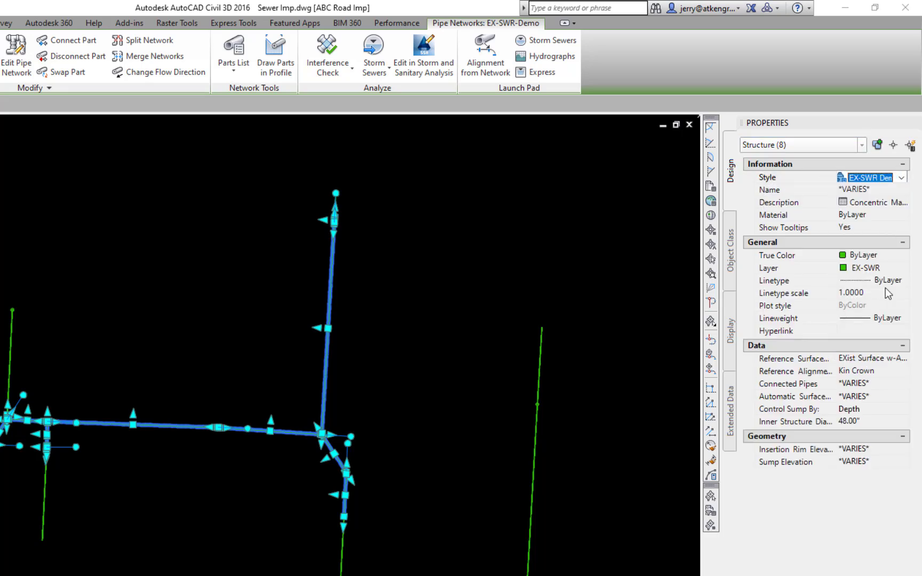
Set the style of the selected pipes to EX SWR Demo.
left_click(862, 145)
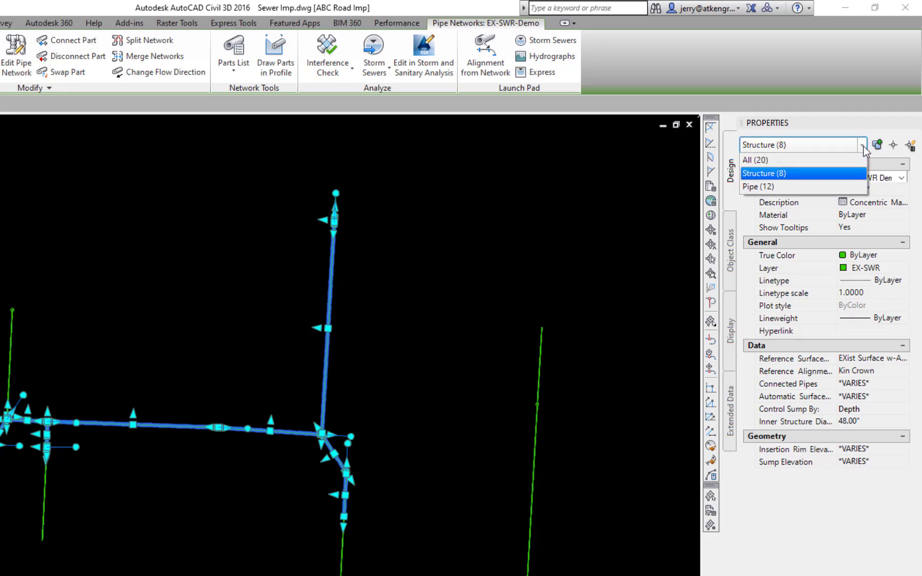
left_click(751, 187)
left_click(861, 178)
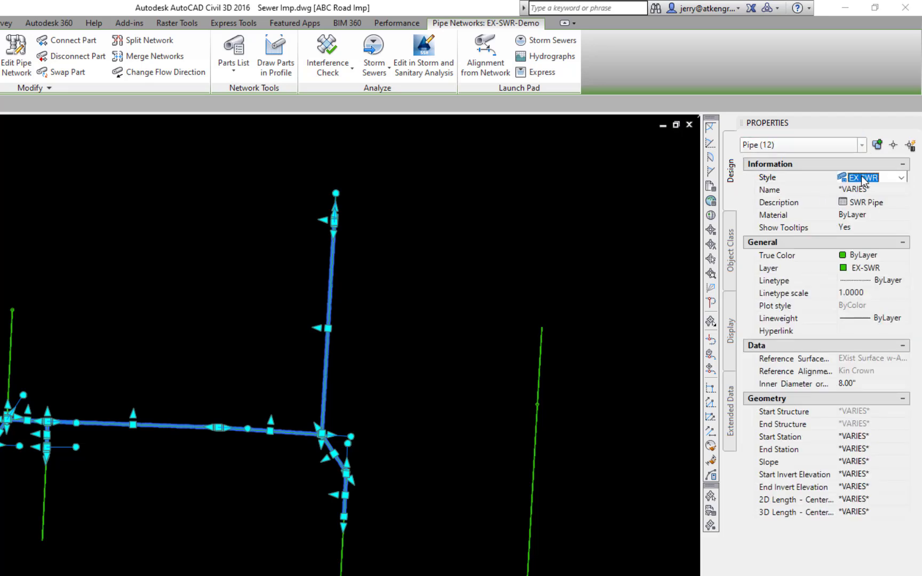
left_click(901, 183)
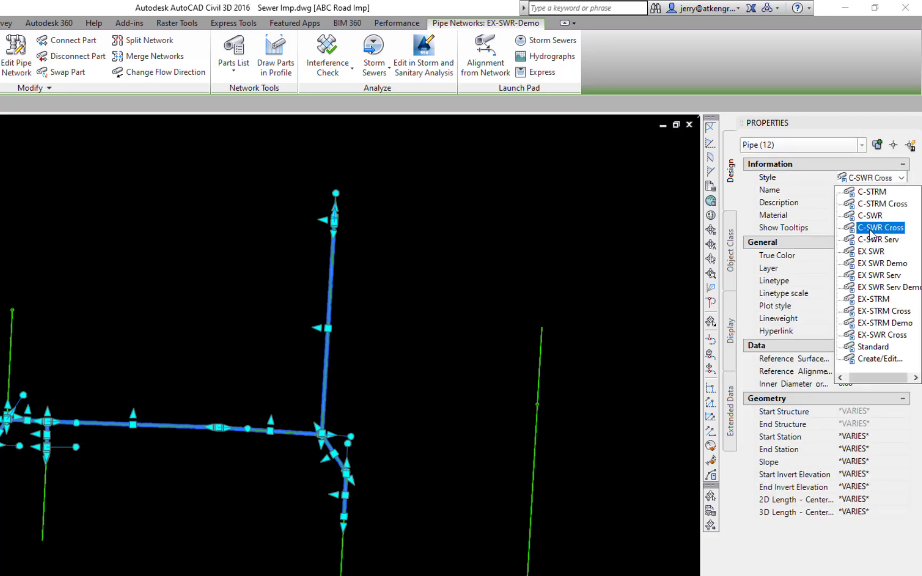
left_click(874, 268)
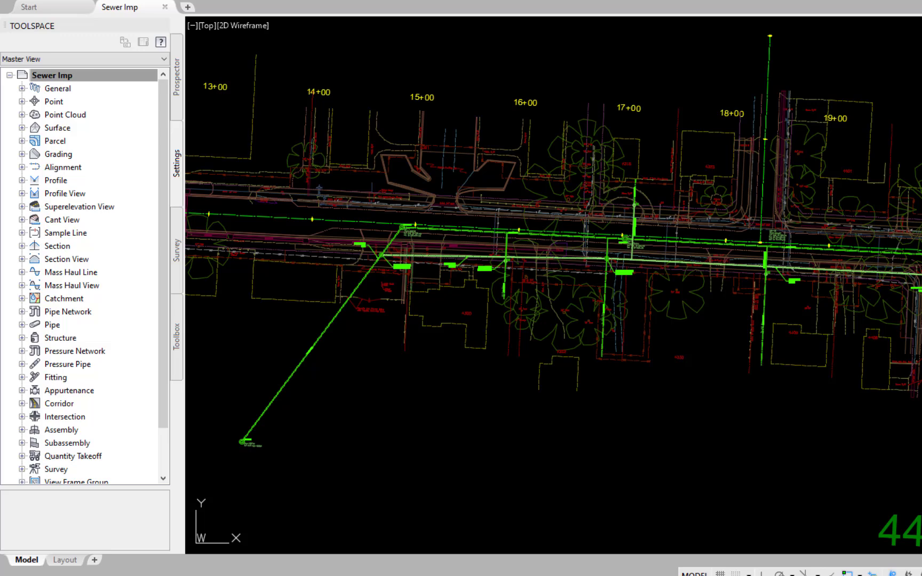
Check the object layers assigned to pipes and structures in the Sewer Imp drawing settings and accept them.
right_click(60, 78)
left_click(102, 82)
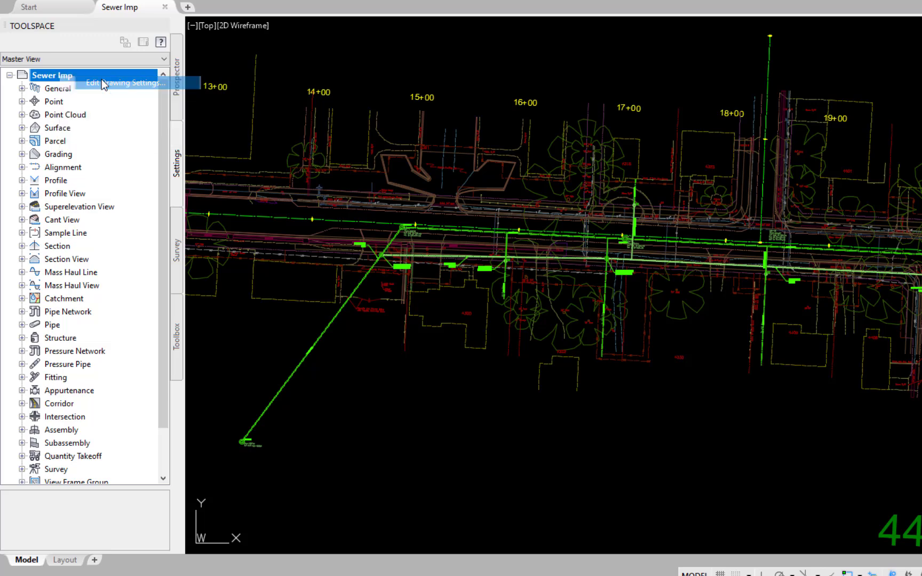
left_click(179, 61)
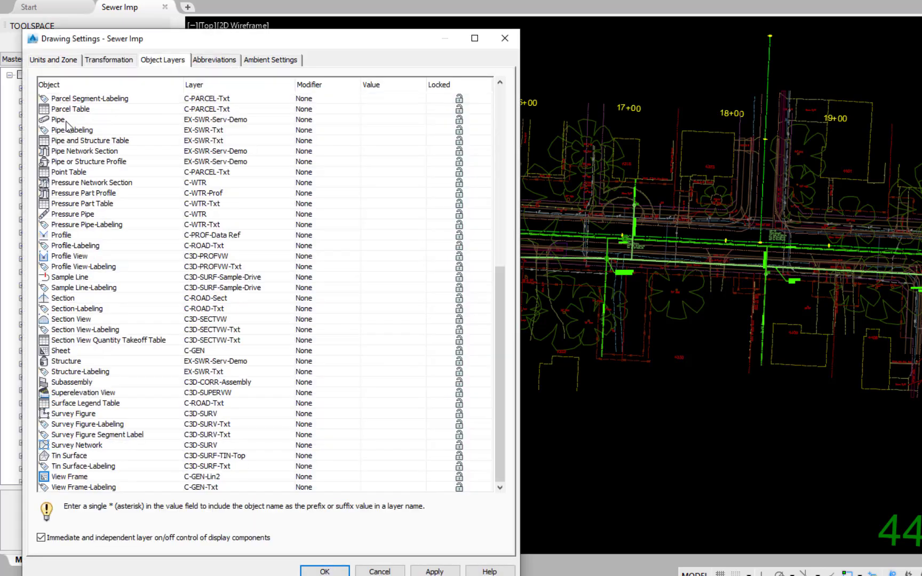
left_click(66, 120)
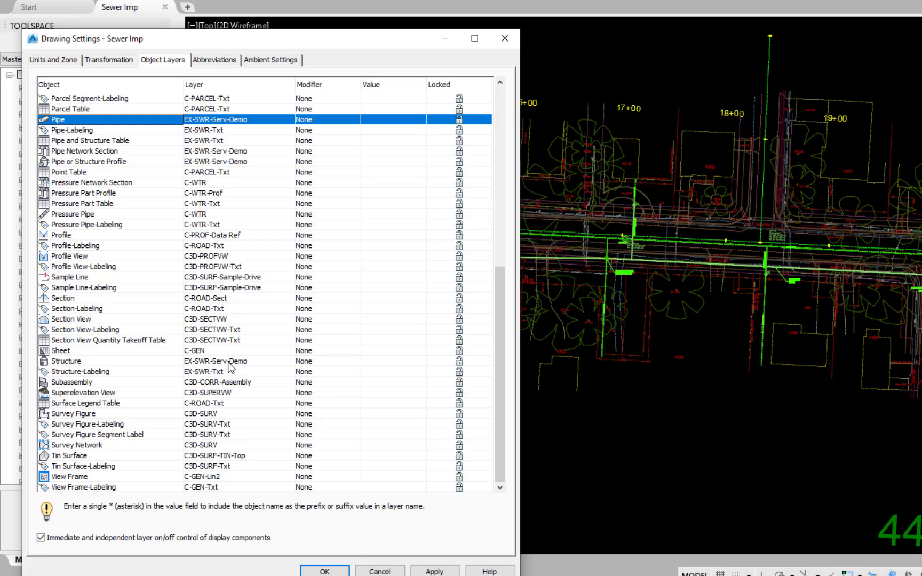
left_click(320, 570)
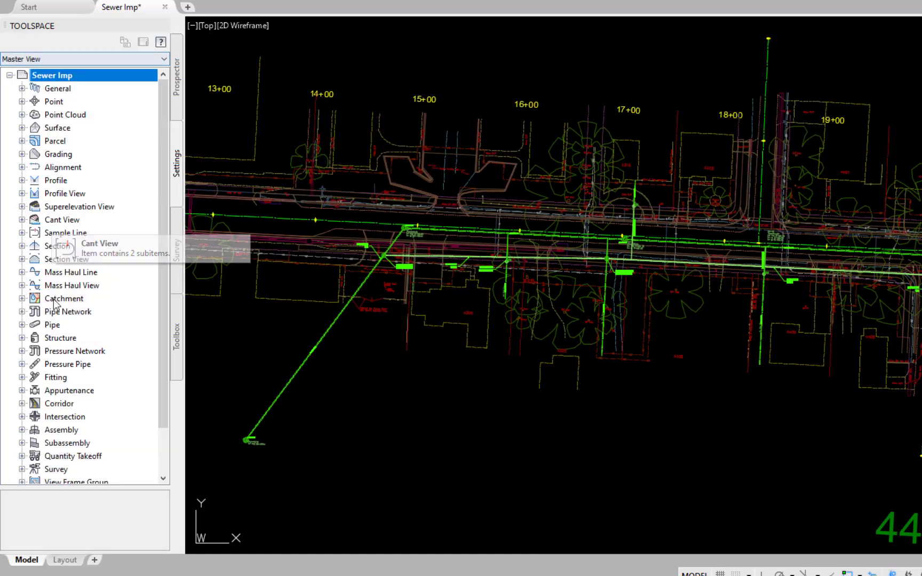
Check the default styles and default name format in the Pipe Network feature settings and accept them.
right_click(62, 313)
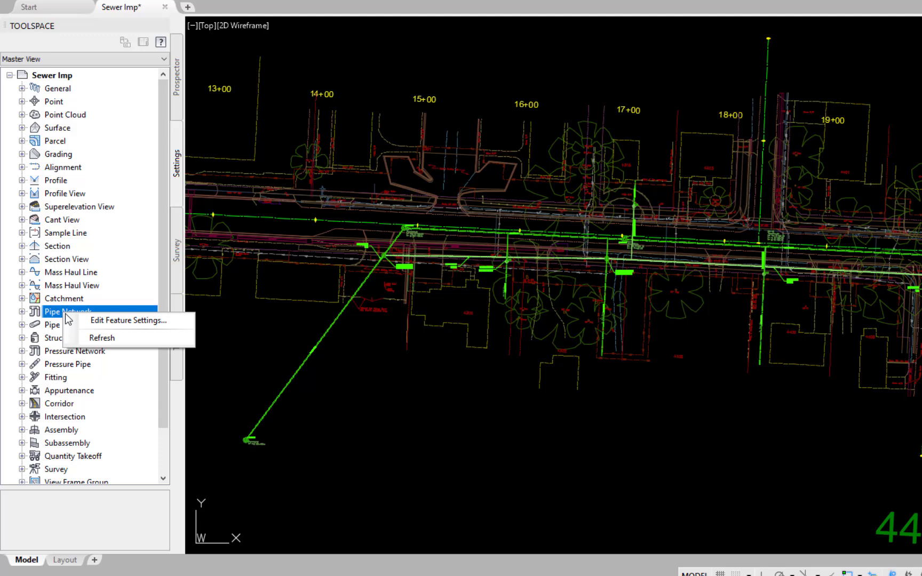
left_click(121, 320)
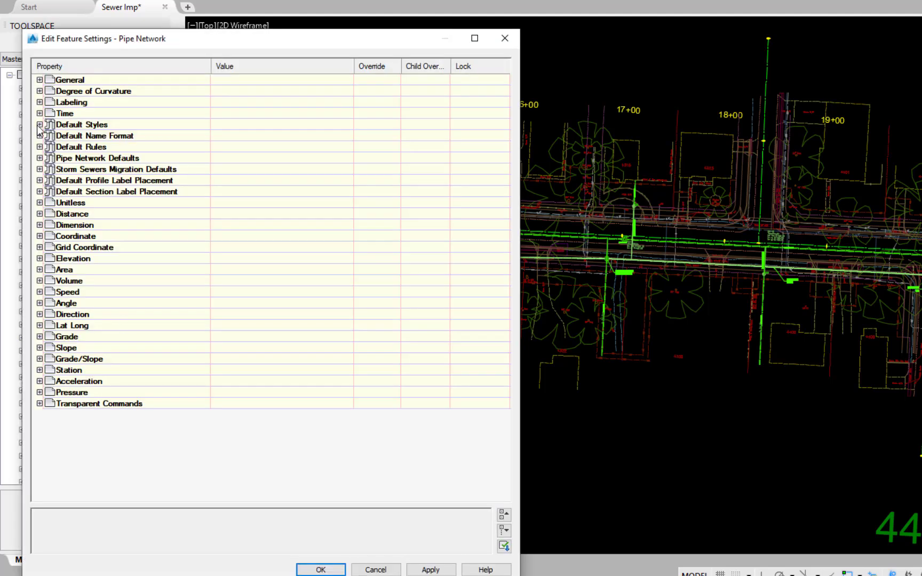
left_click(39, 125)
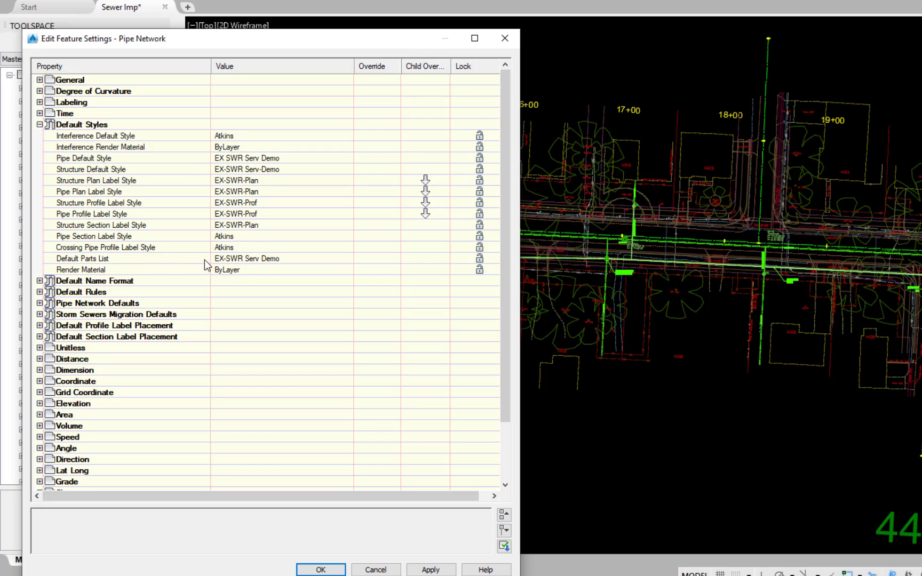
left_click(39, 281)
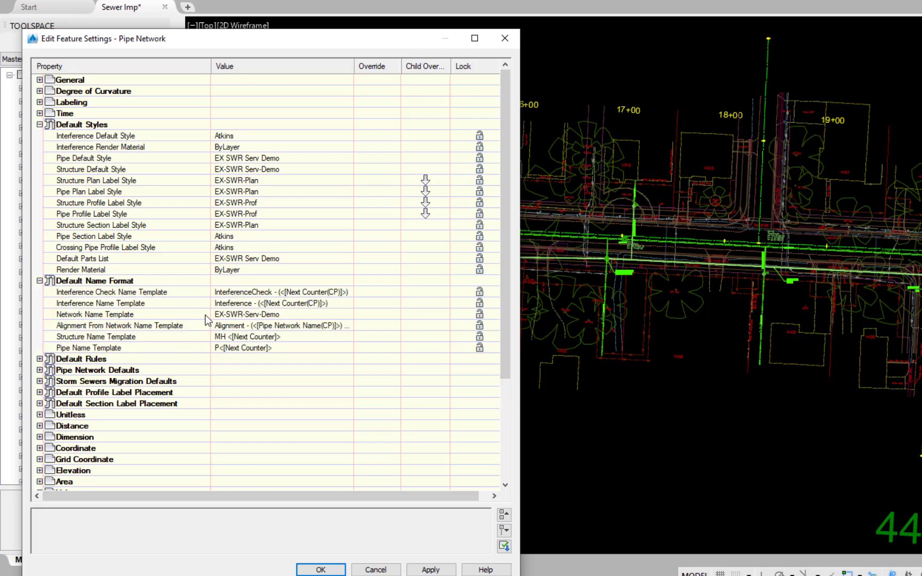
left_click(315, 570)
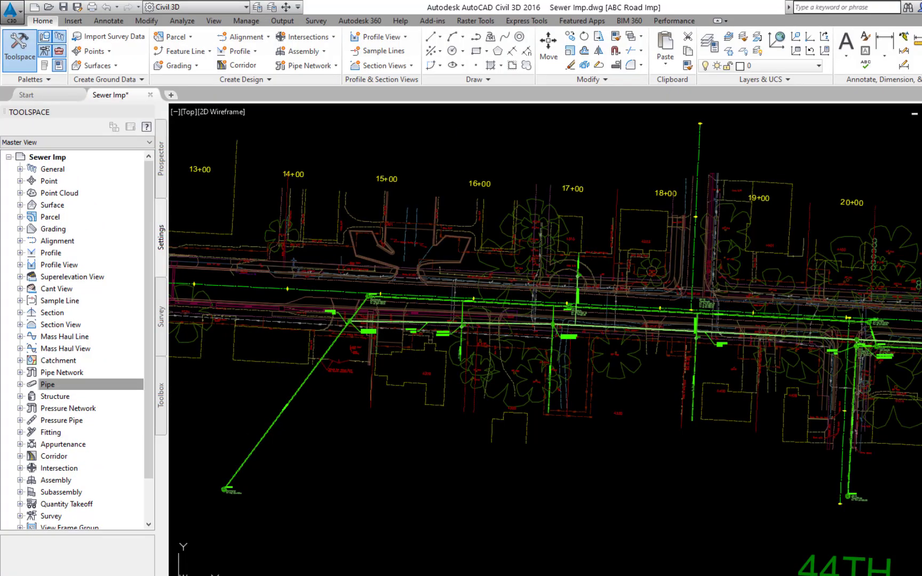
Start a new pipe network named EX-SWR-Serv-Demo with the EX-SWR Serv Demo parts list and accept its pipe and structure layers.
left_click(323, 67)
left_click(331, 85)
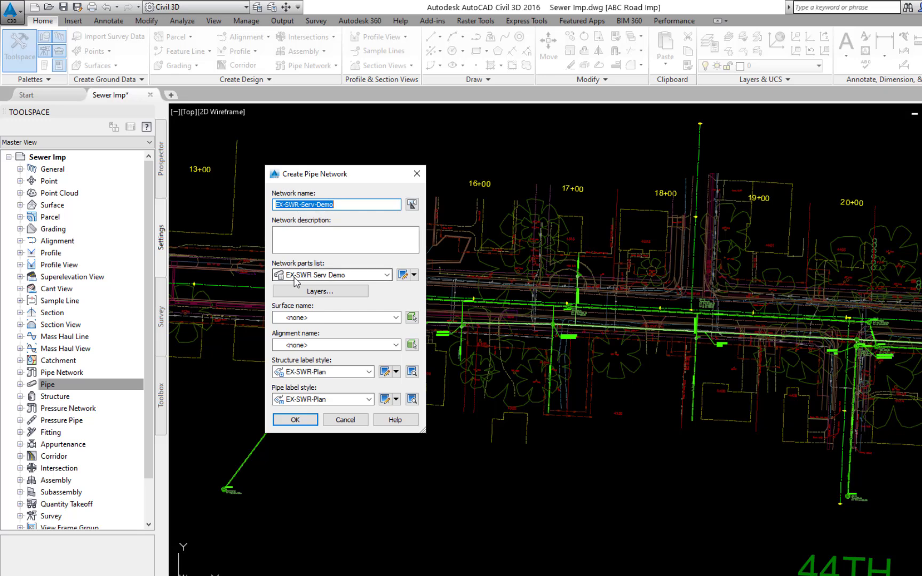
left_click(319, 292)
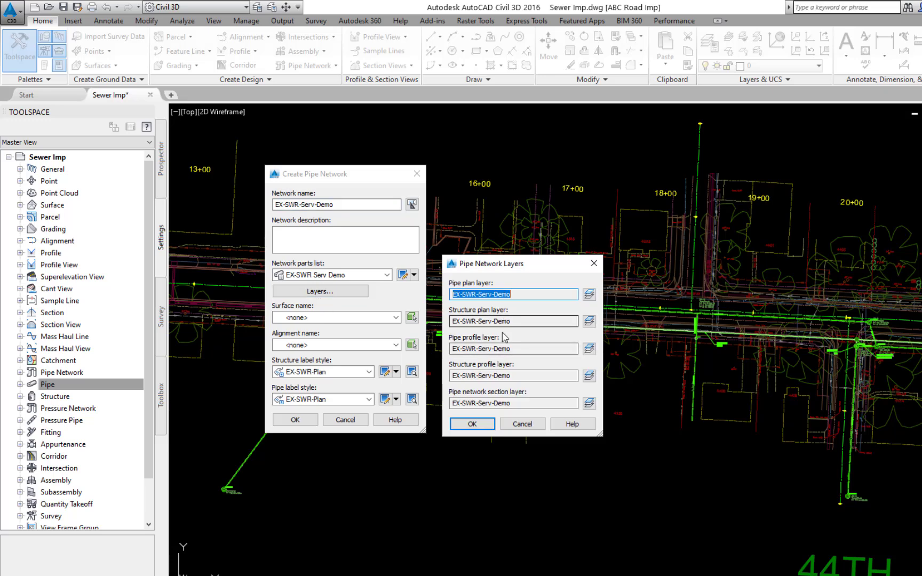
left_click(471, 424)
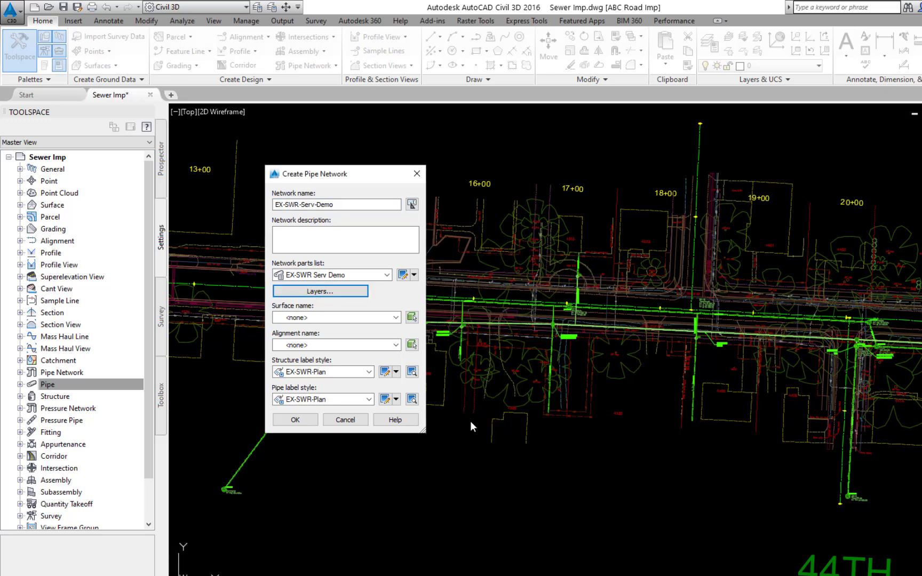
Create the network with surface EXist Surface w-Aerial, alignment Kin Crown, and EX-SWR-Serv-Demo as both structure and pipe label style.
left_click(395, 318)
left_click(331, 339)
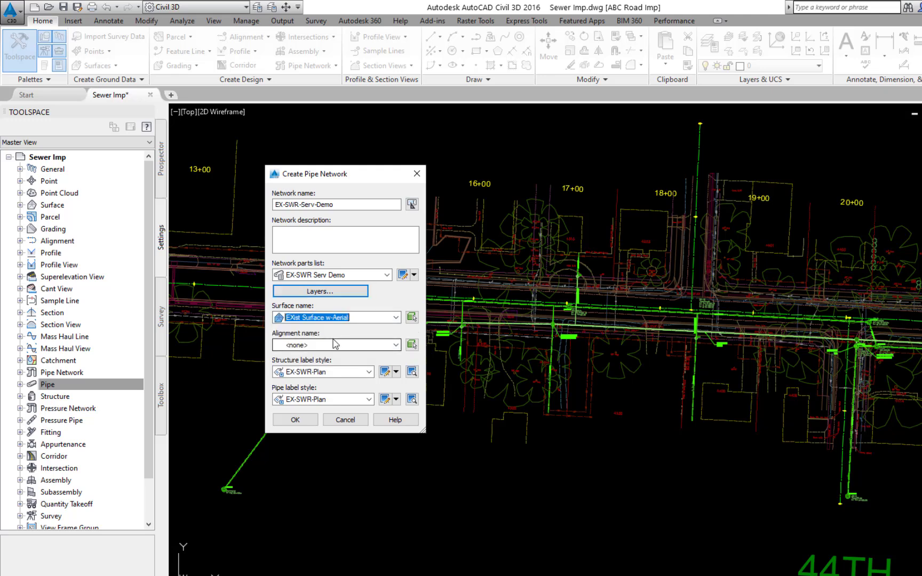
left_click(396, 346)
left_click(325, 496)
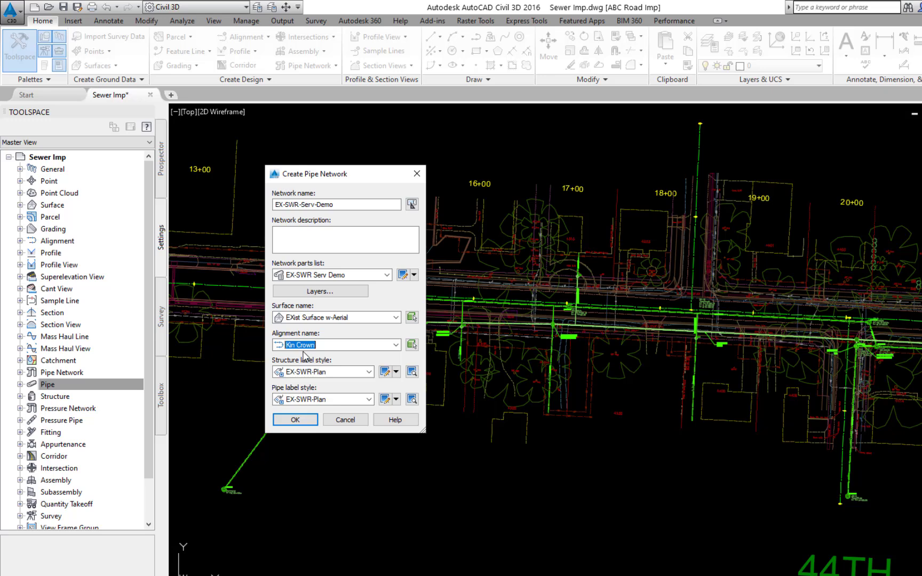
left_click(368, 372)
left_click(334, 486)
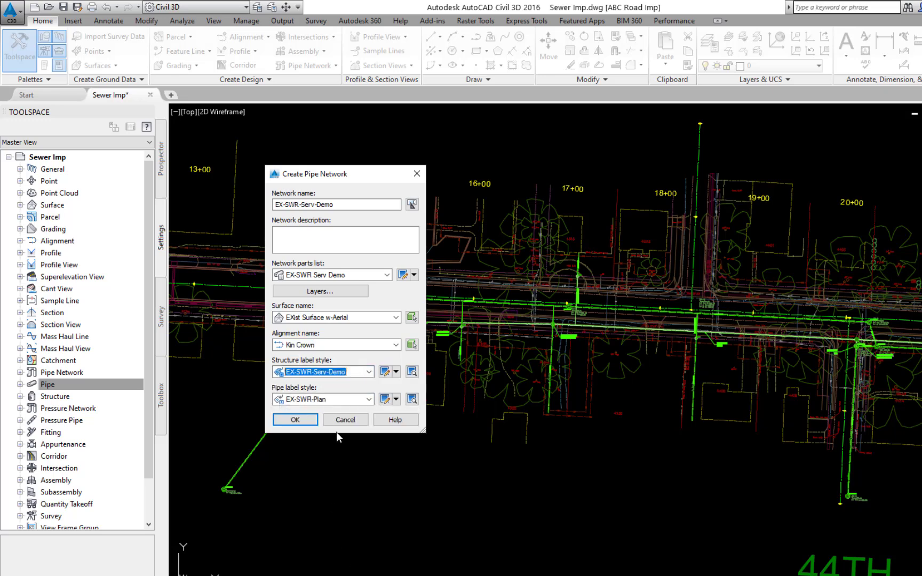
left_click(369, 400)
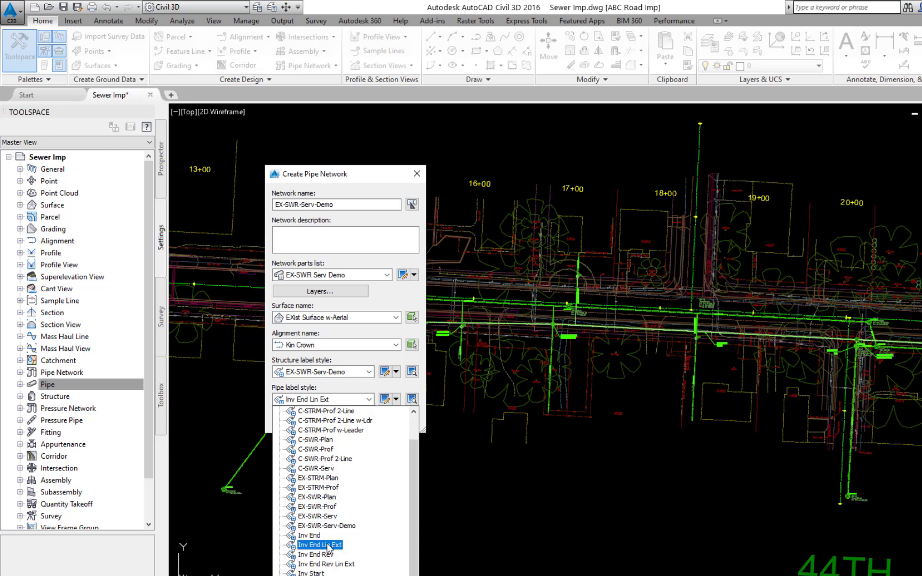
left_click(321, 526)
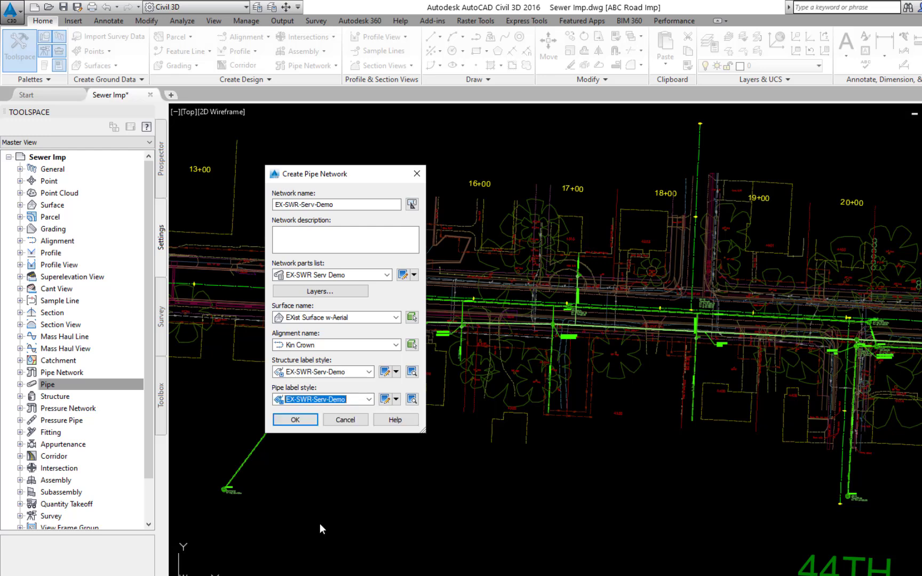
left_click(288, 420)
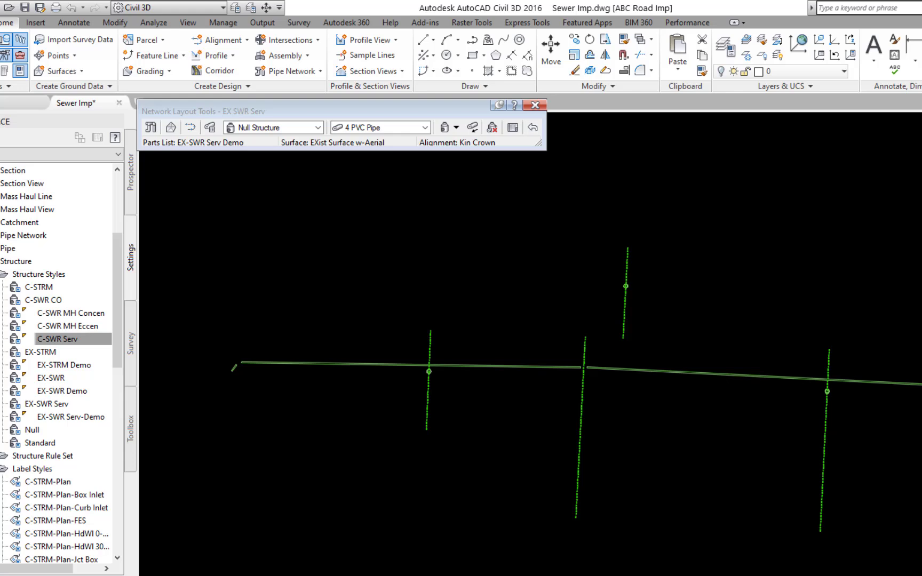
Split the four upper service pipe segments near the main off the EX SWR Serv network into the EX-SWR-Serv-Demo network.
left_click(429, 352)
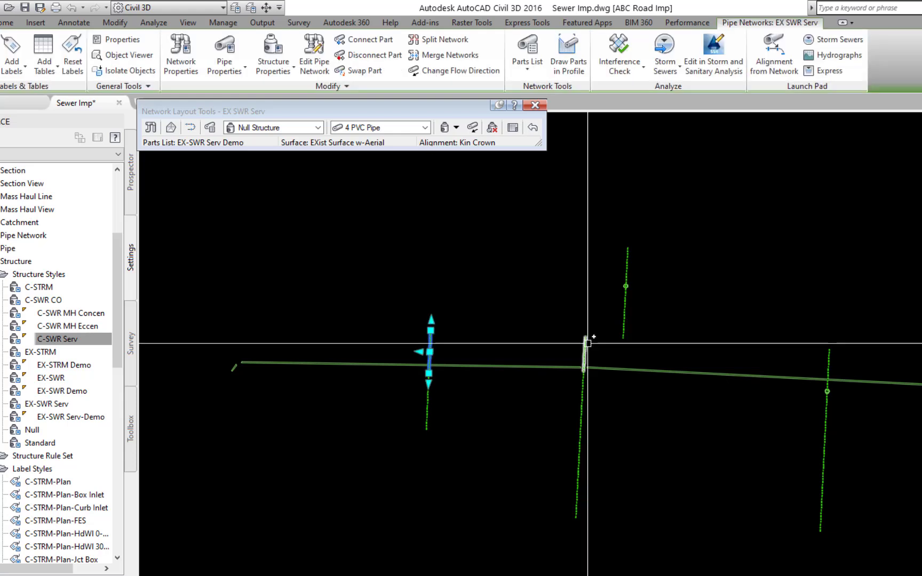
left_click(585, 349)
left_click(622, 328)
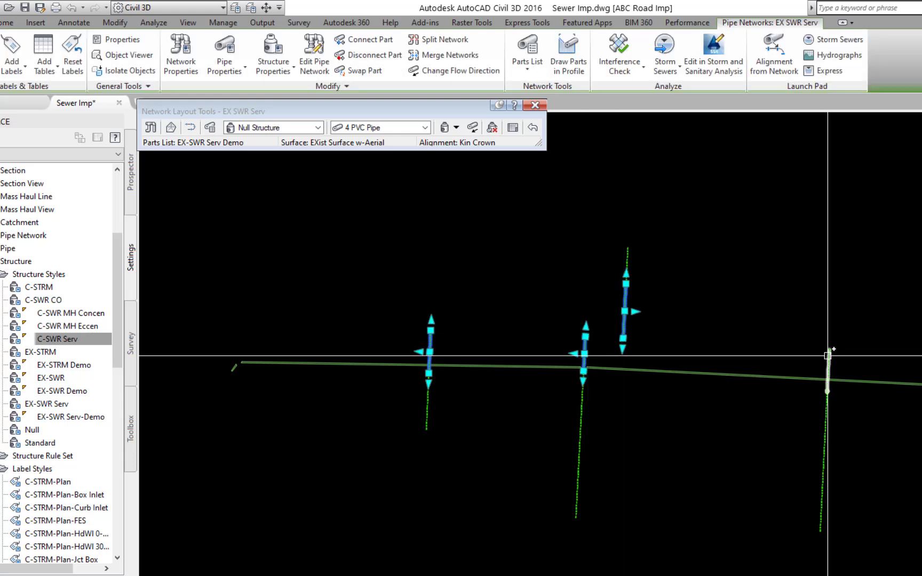
left_click(830, 352)
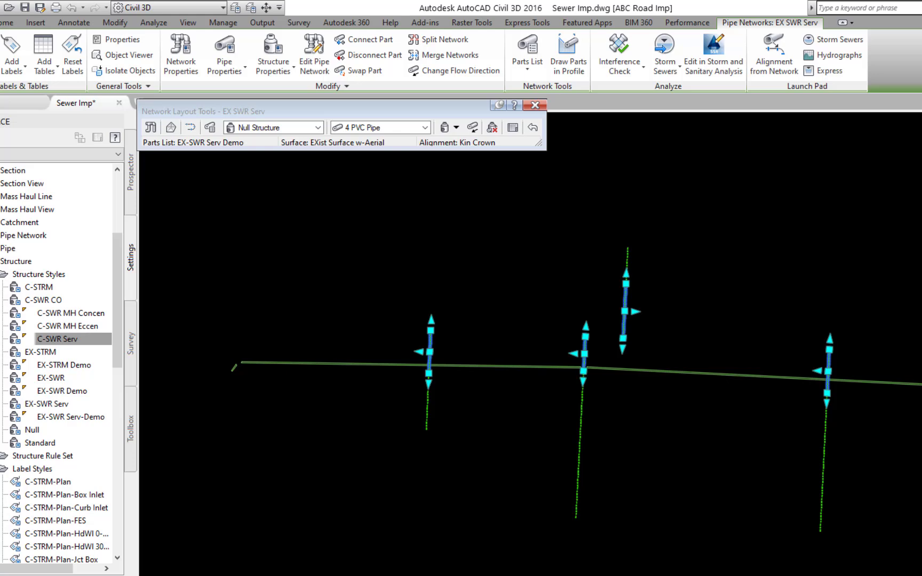
left_click(446, 40)
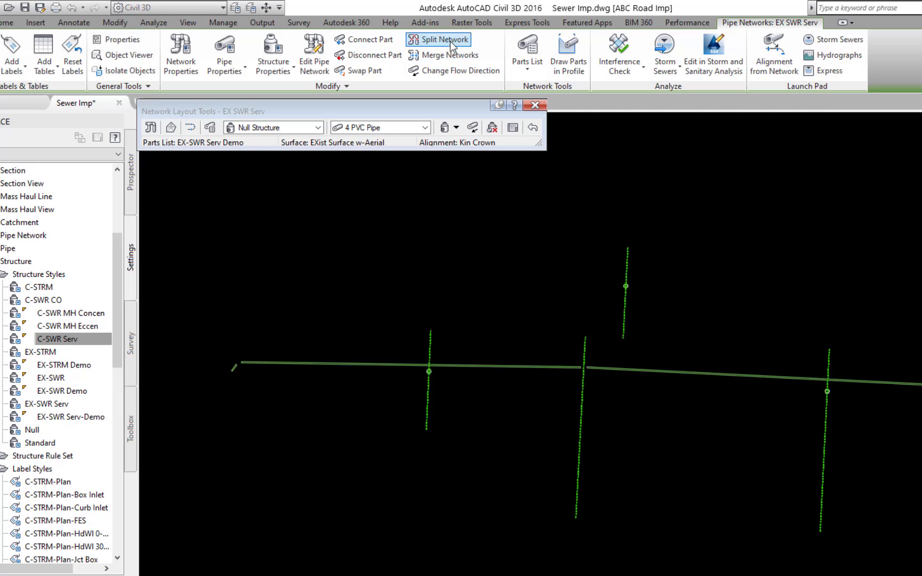
left_click(526, 220)
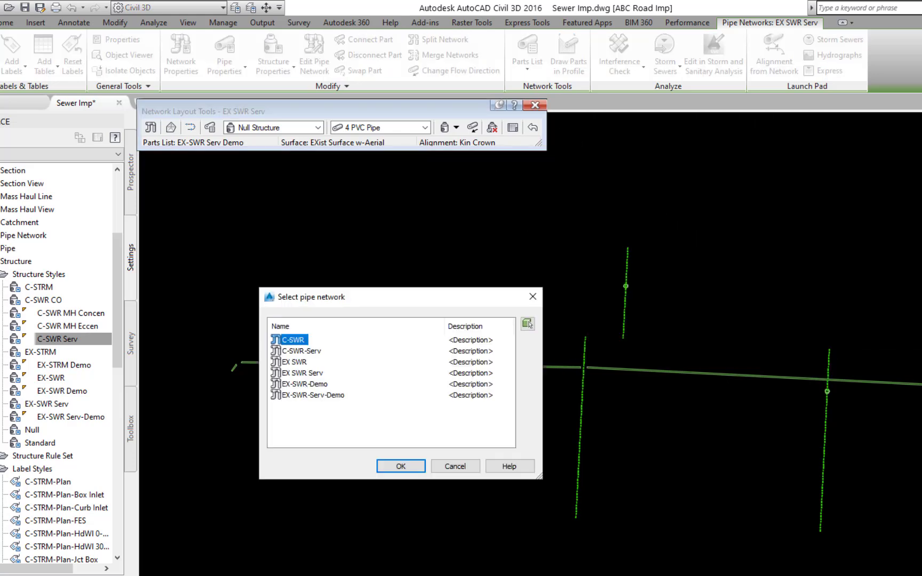
left_click(335, 395)
left_click(397, 467)
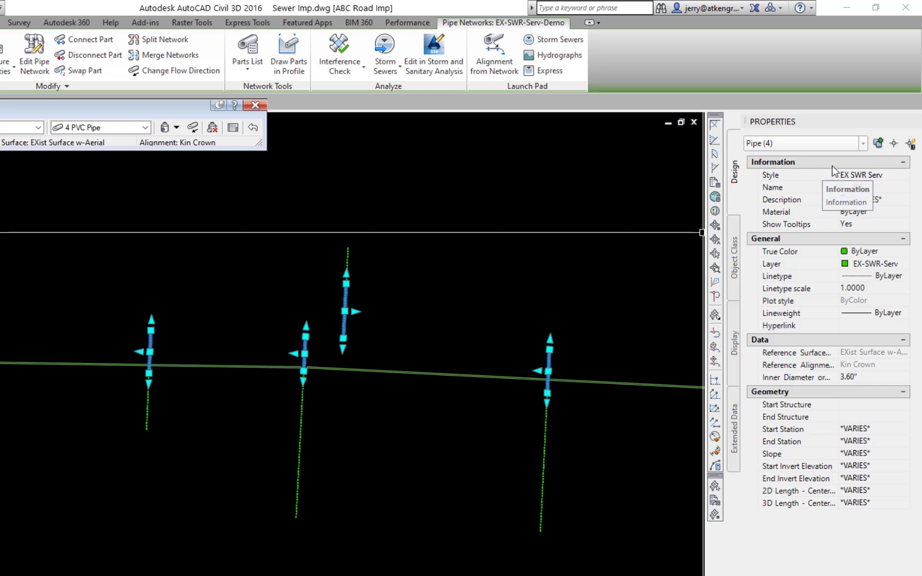
Set the style of the four split-off service pipes to EX SWR Serv Demo and clear the selection.
left_click(872, 176)
left_click(901, 175)
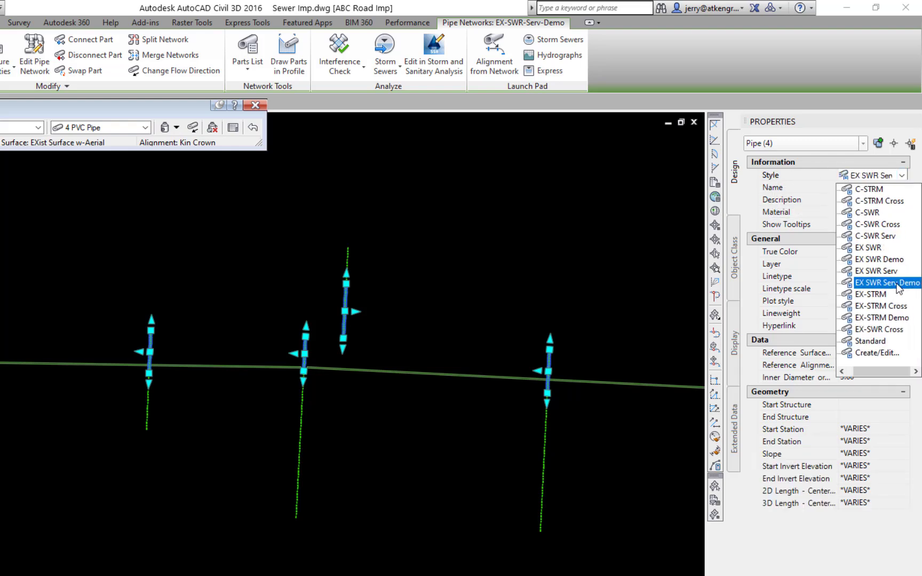
left_click(895, 271)
key("Escape")
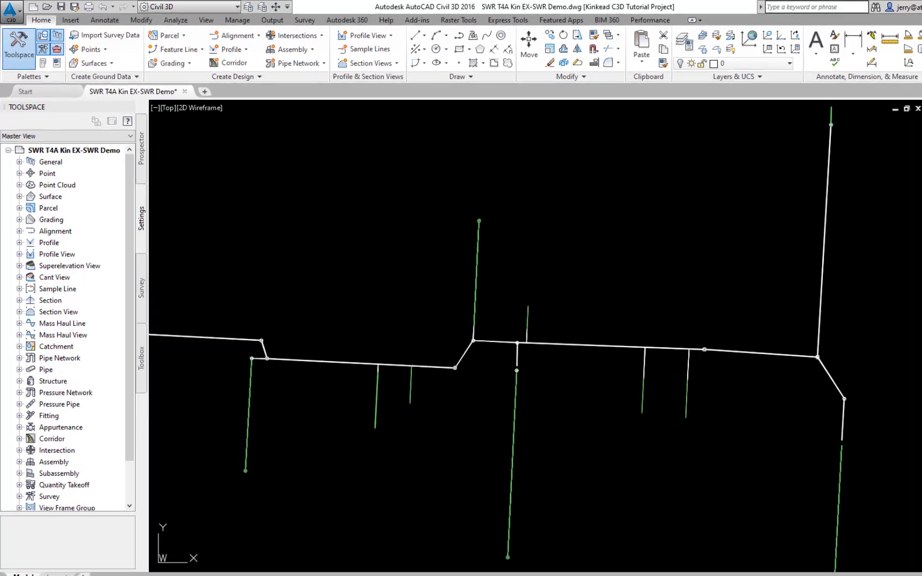
Rename the EX SWR pipe network in the SWR T4A Kin EX-SWR Demo drawing as EX SWR-Post Demo.
left_click(137, 156)
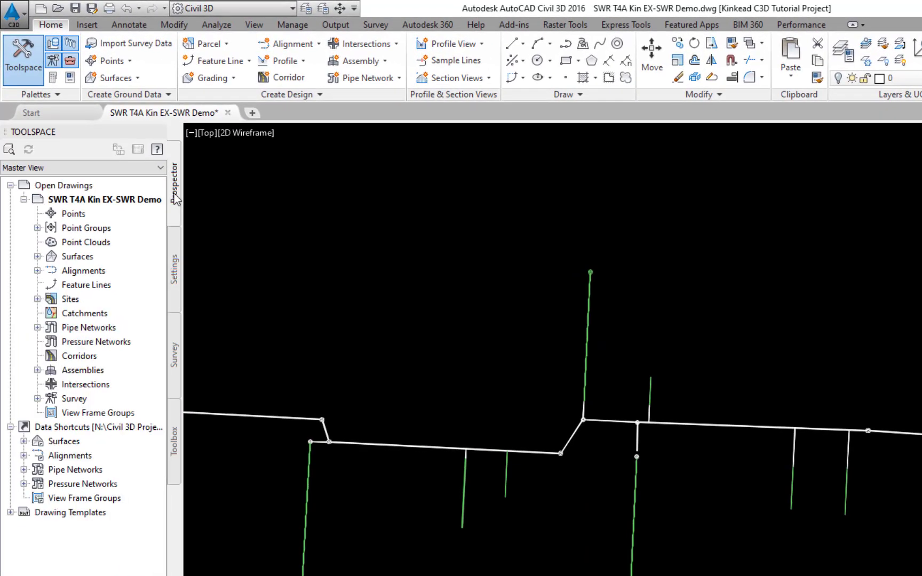
left_click(38, 327)
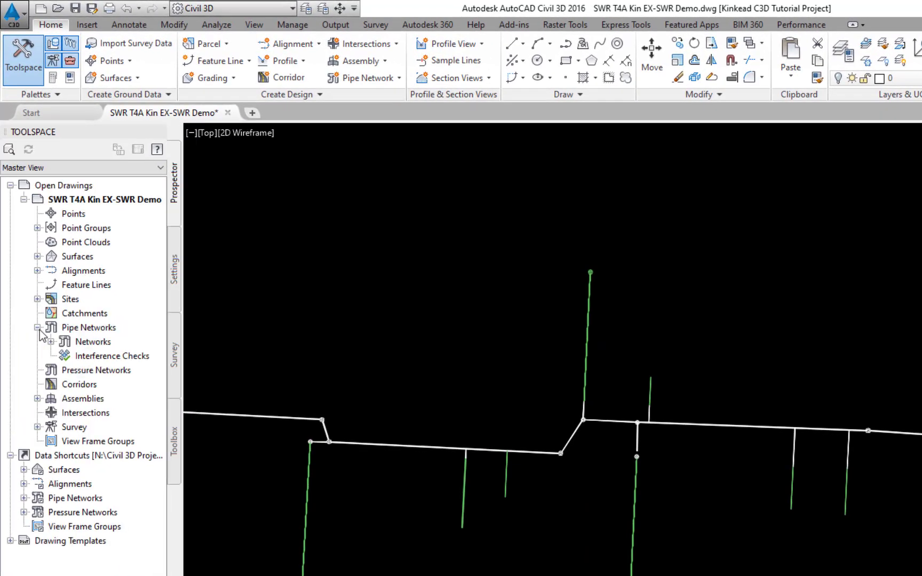
left_click(51, 341)
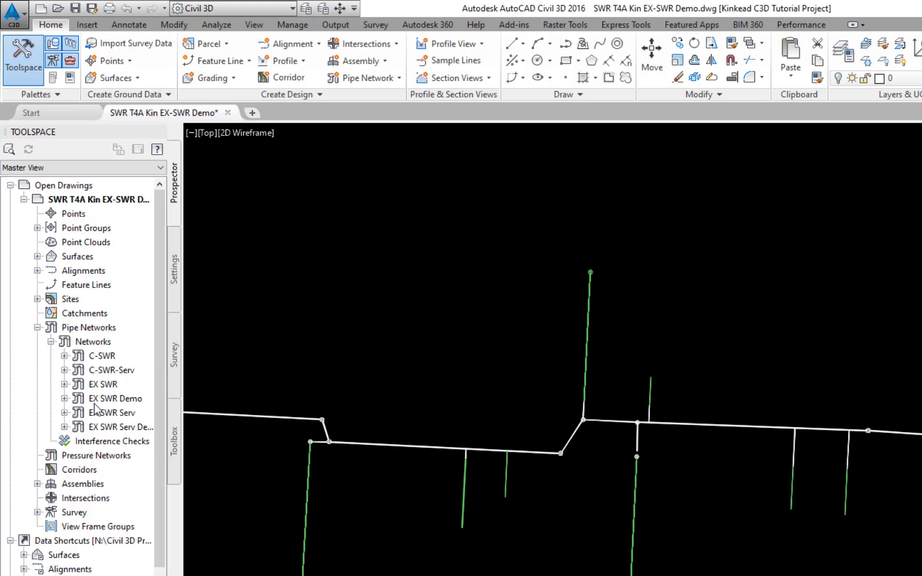
right_click(115, 385)
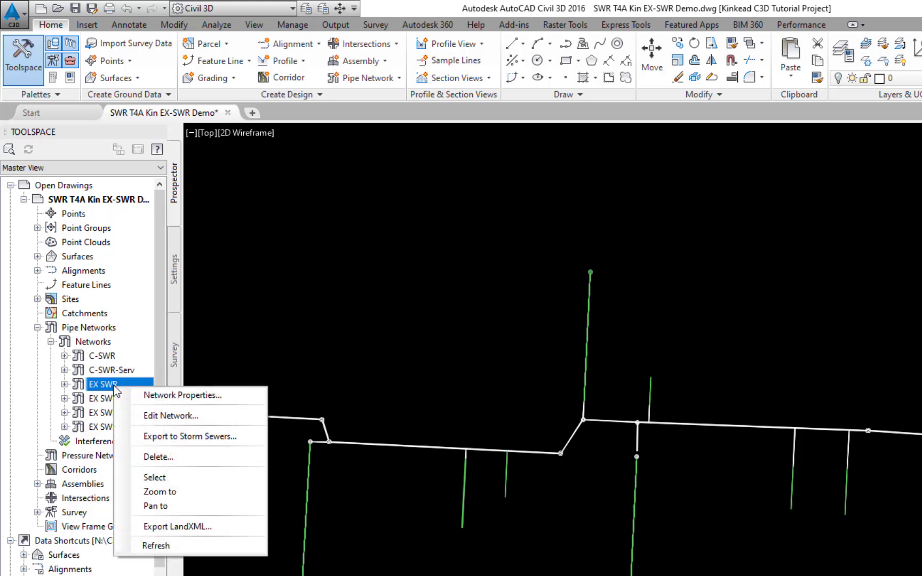
left_click(159, 396)
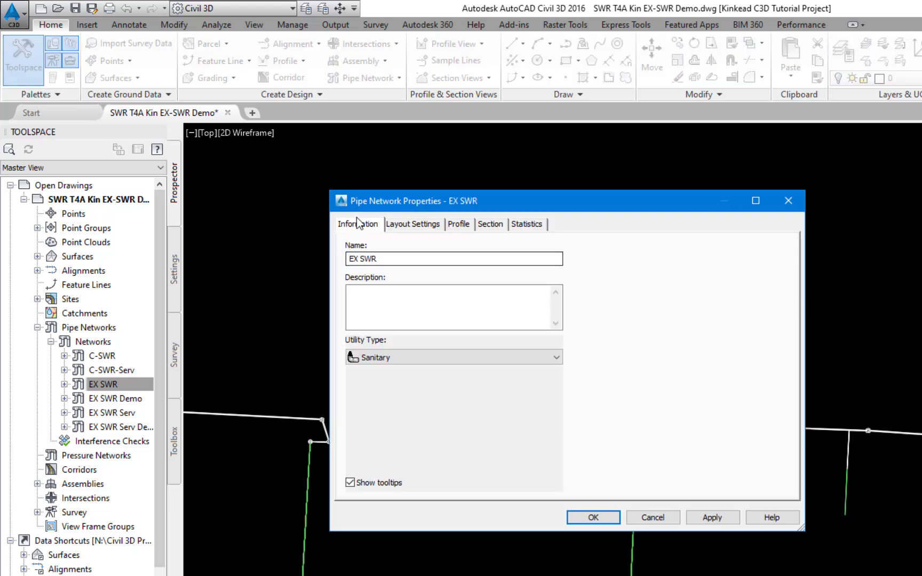
left_click(377, 258)
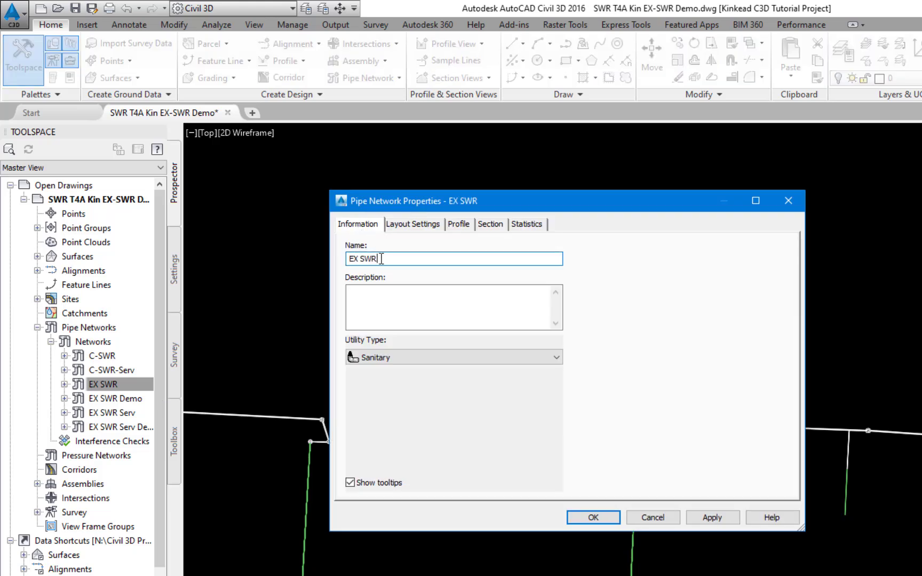
type("-Post Demo")
left_click(712, 517)
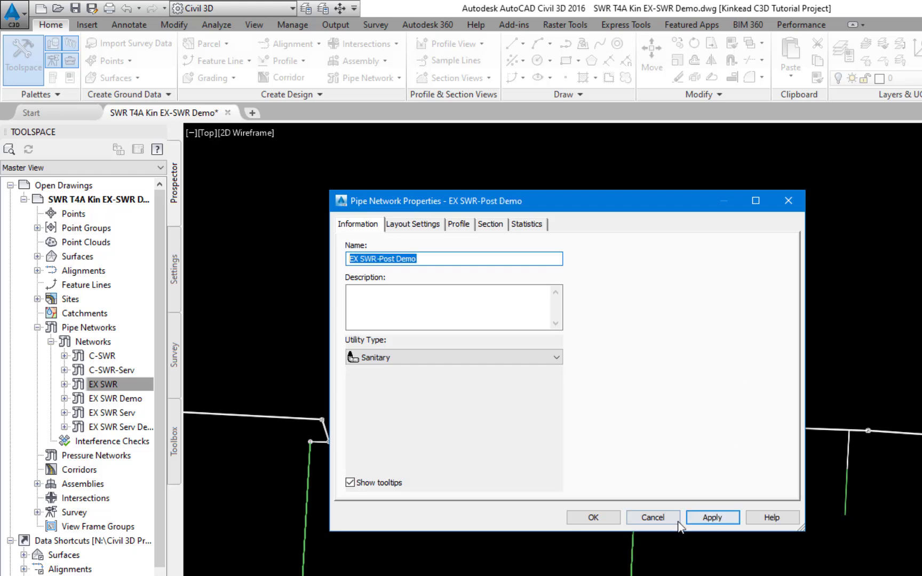
left_click(597, 517)
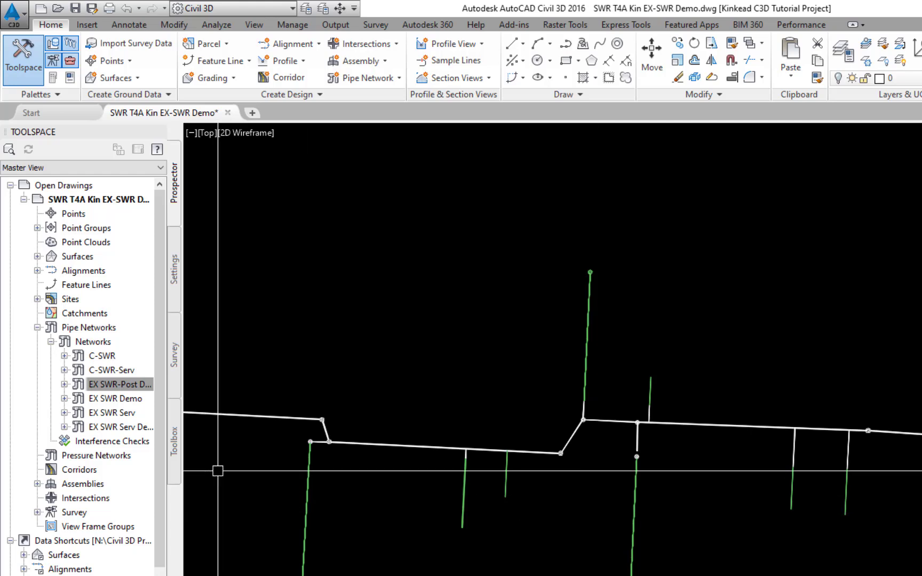
Rename the EX SWR Serv pipe network as EX SWR Serv-Post Demo.
right_click(113, 412)
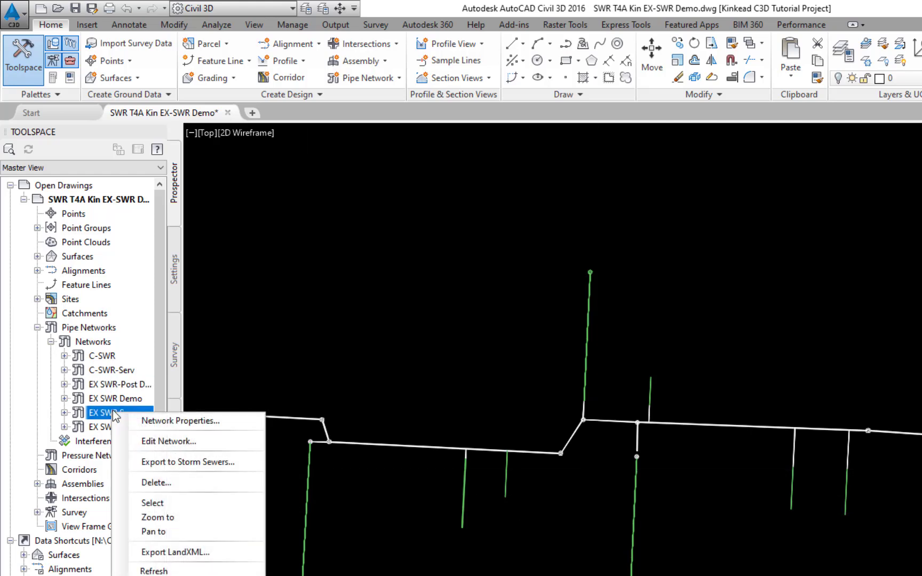
left_click(166, 421)
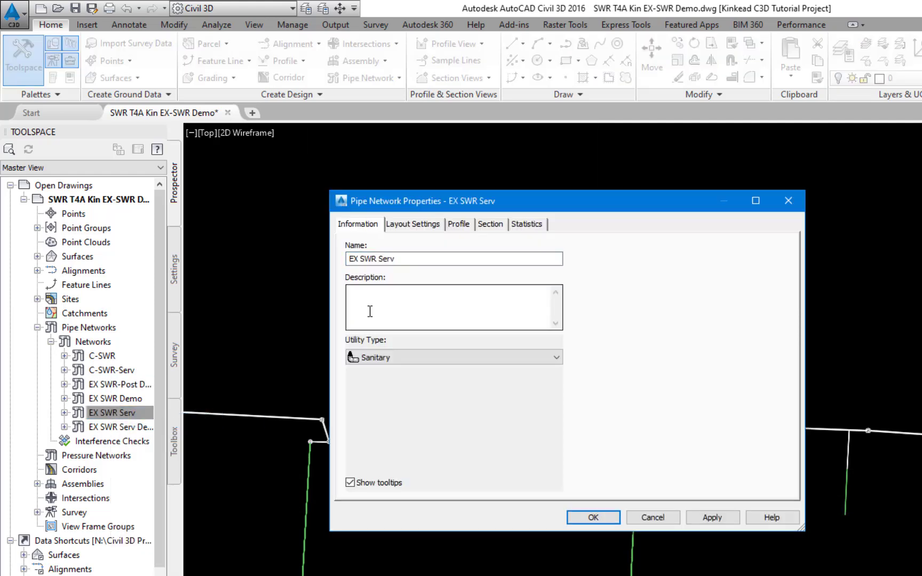
left_click(409, 261)
left_click(409, 260)
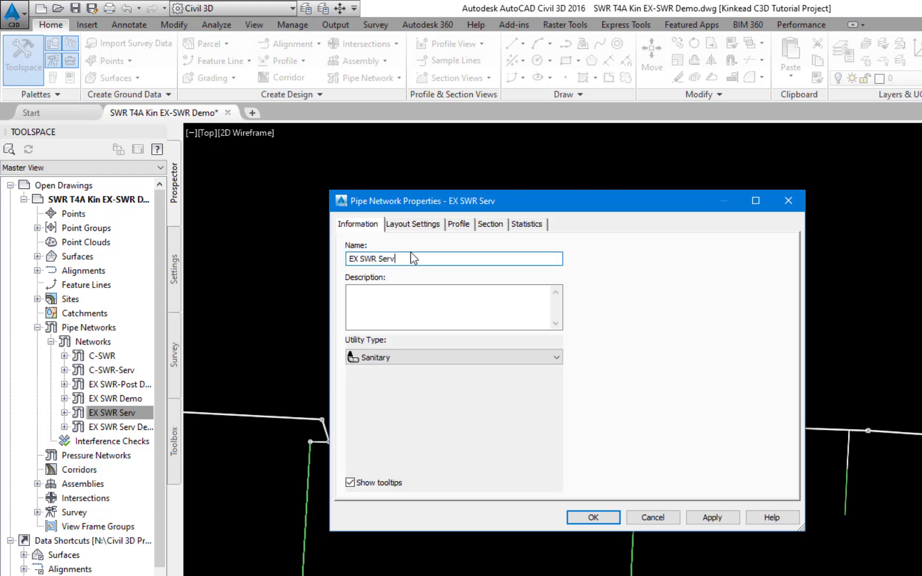
type("-Post Demo")
left_click(710, 514)
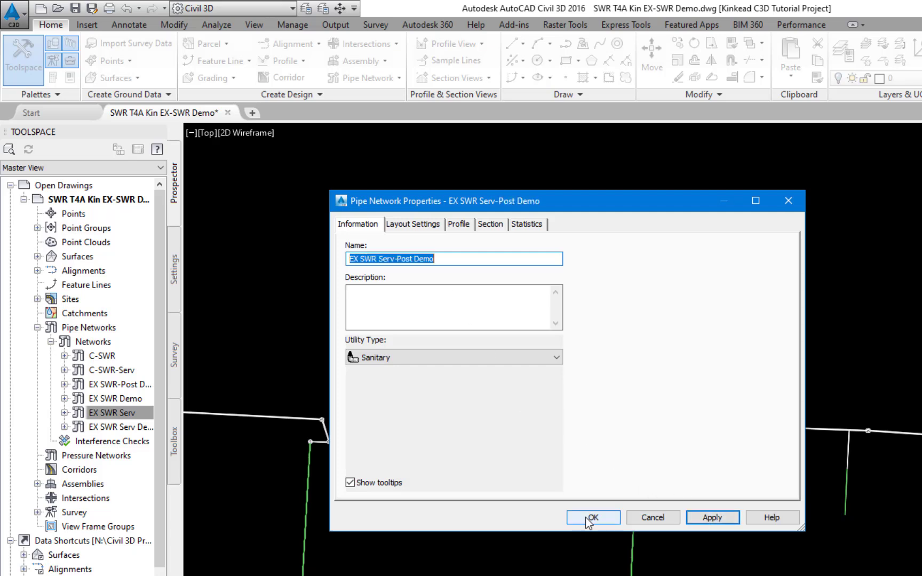
left_click(586, 517)
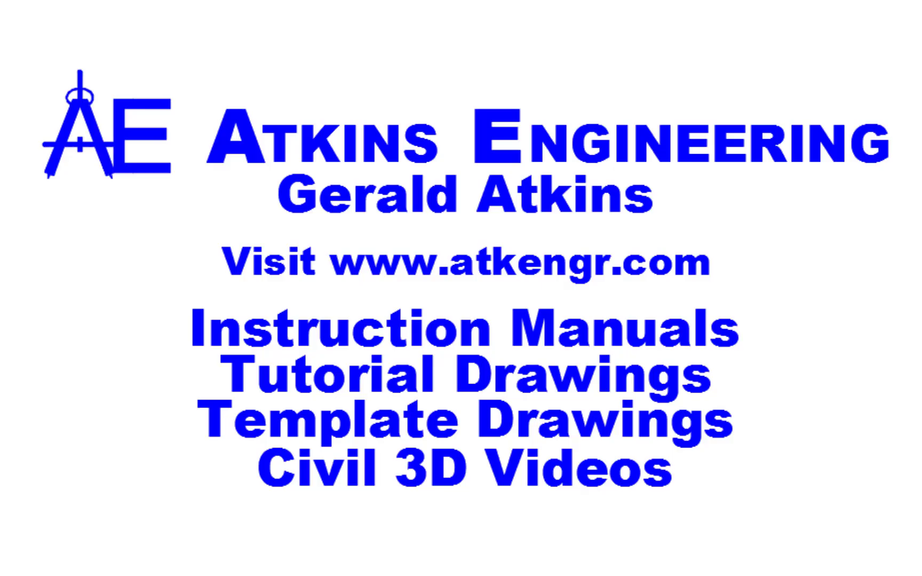